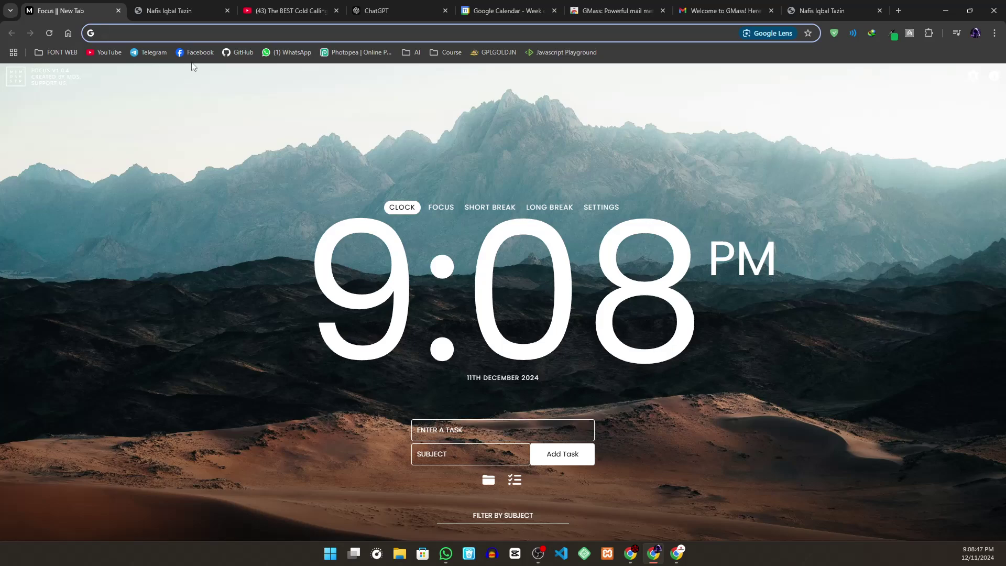
Open Facebook, go to the DAKBOX page from the shortcuts and look through its posts and intro.
click(197, 52)
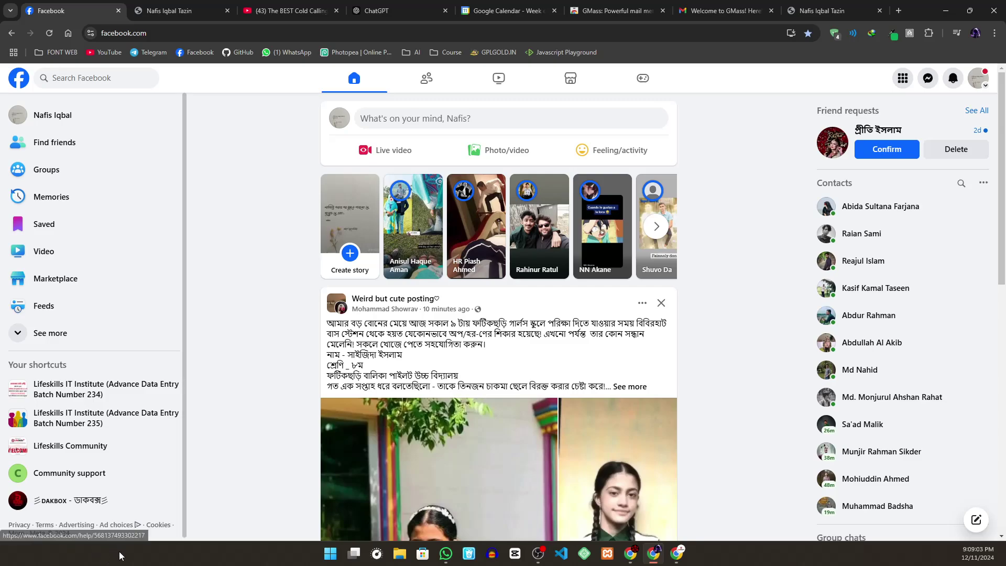
click(79, 506)
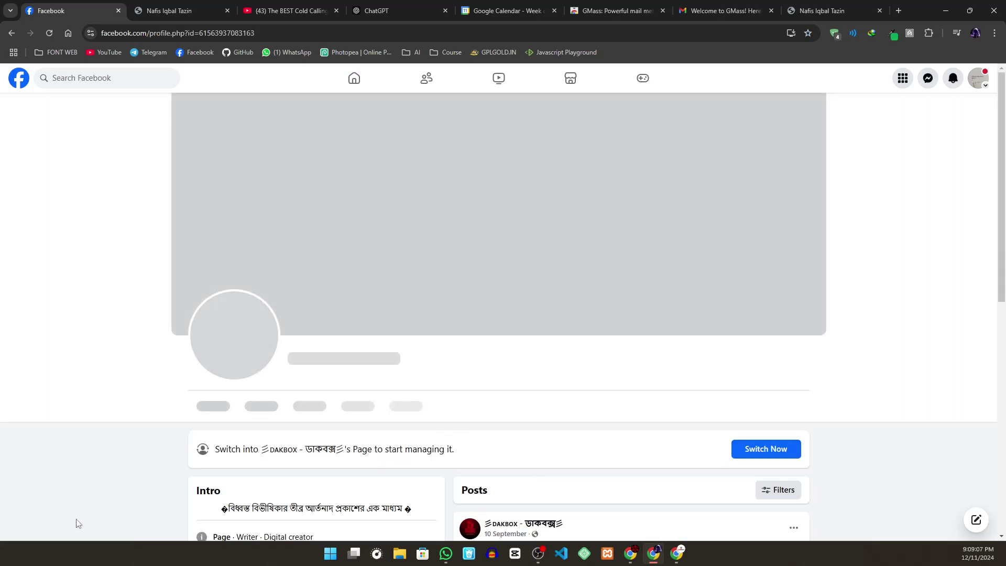
scroll(390, 388, down, 7)
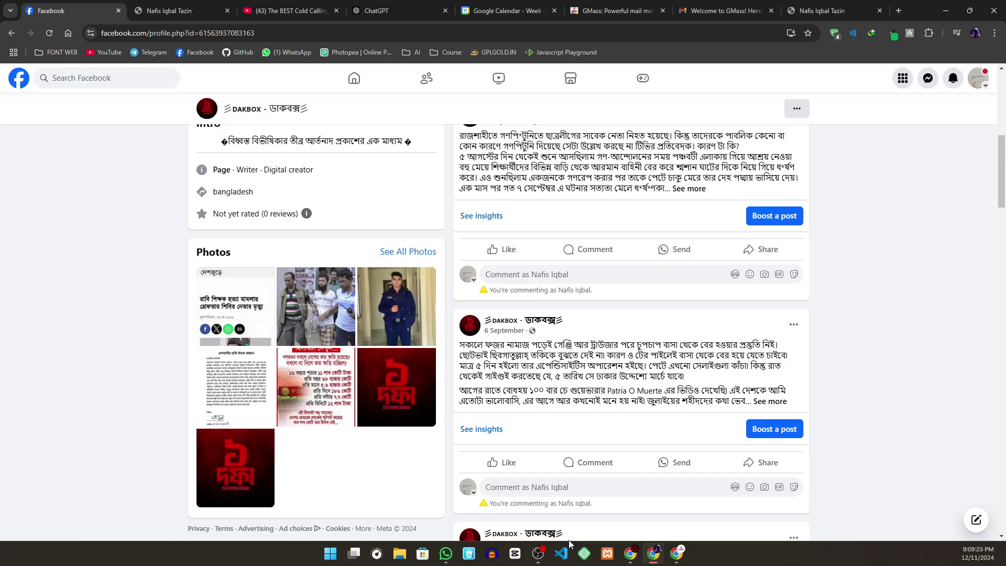
scroll(763, 464, up, 7)
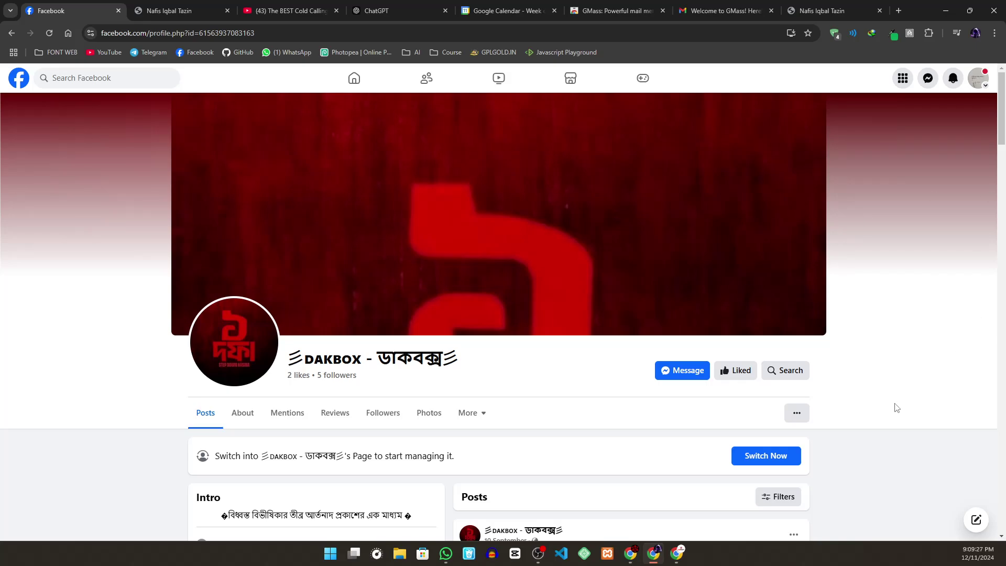
scroll(729, 408, down, 6)
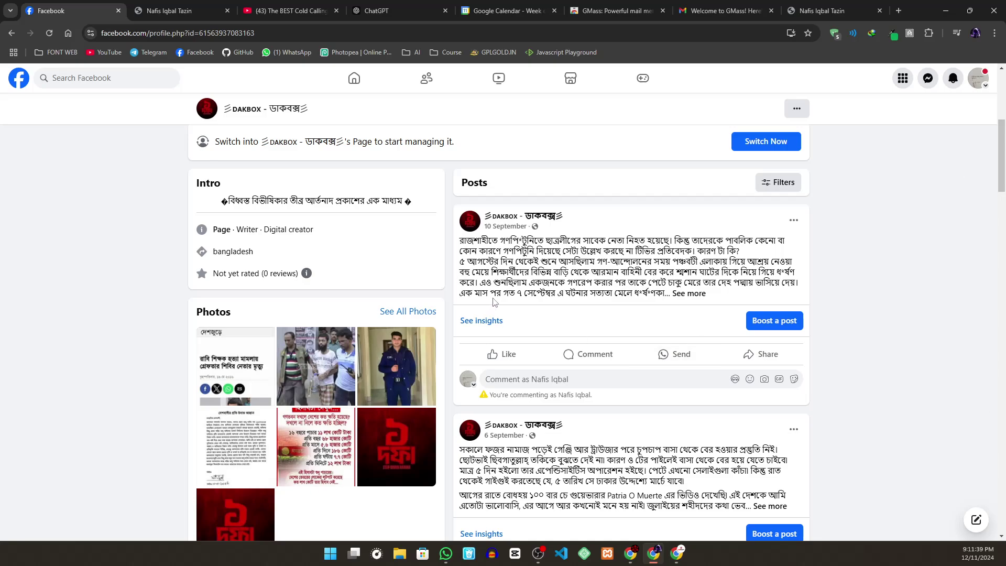
Switch to Google Calendar, moving its tab beside Facebook, and preview a new 8:30am event on Thursday, December 12, without saving it.
click(518, 3)
drag(517, 1, 181, 1)
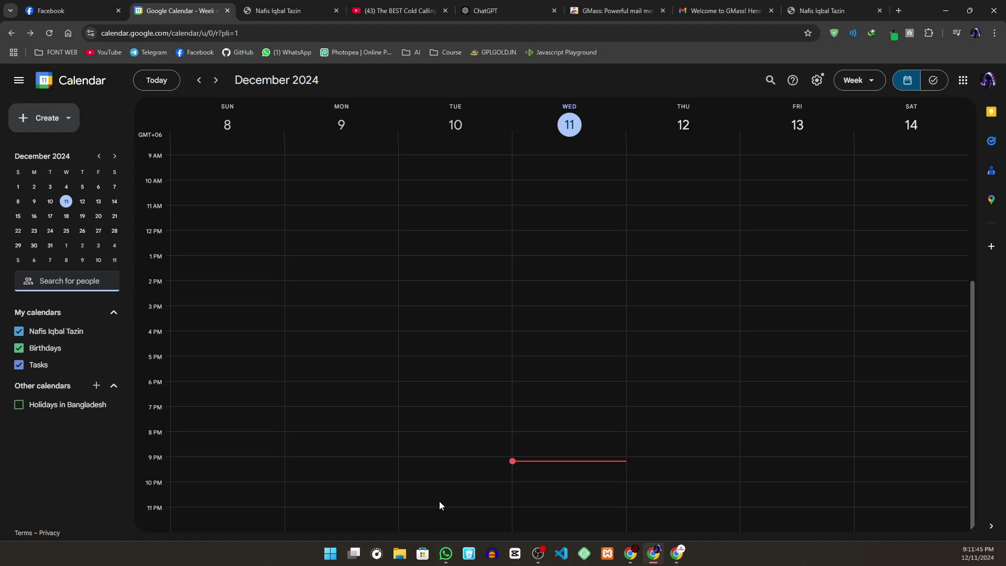
mouse_move(440, 542)
click(678, 155)
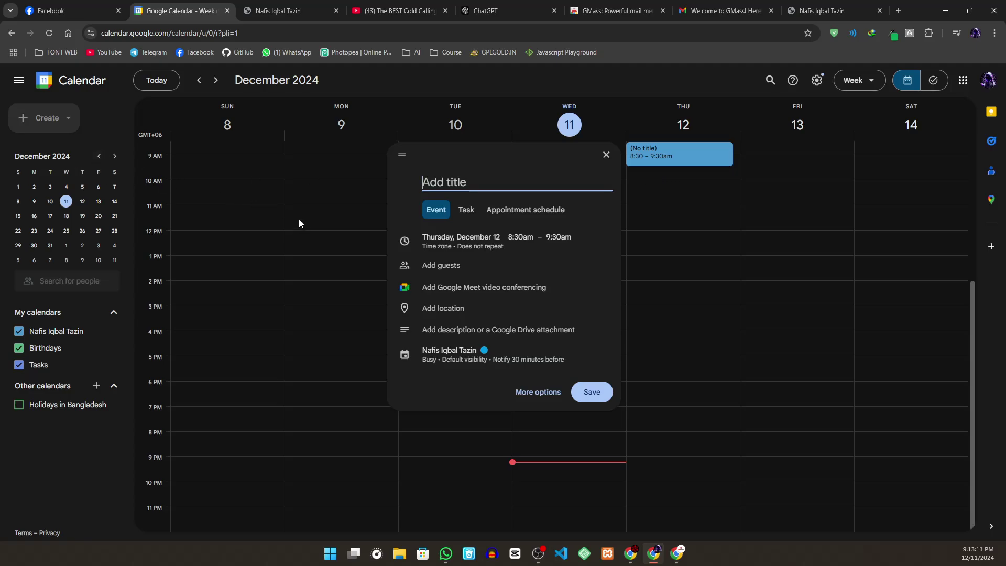
click(661, 181)
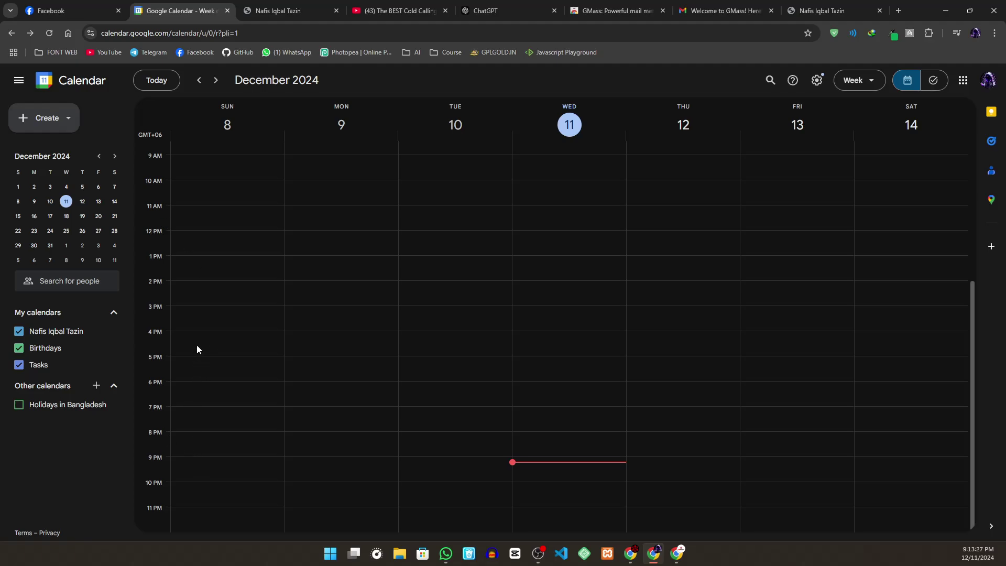
Examine the hourly slots of the December 8–14 week from early morning to late evening.
scroll(197, 348, up, 4)
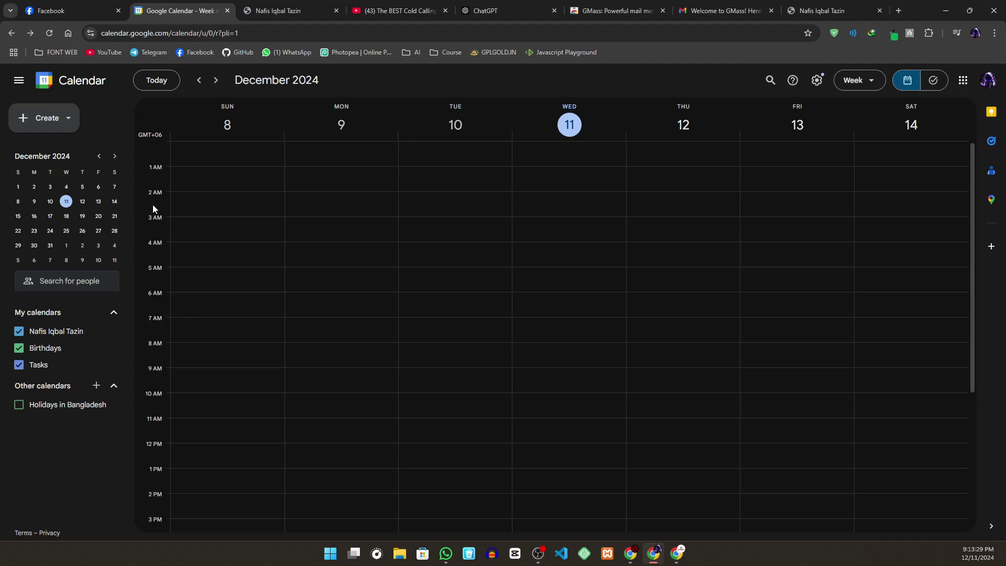
scroll(325, 356, down, 4)
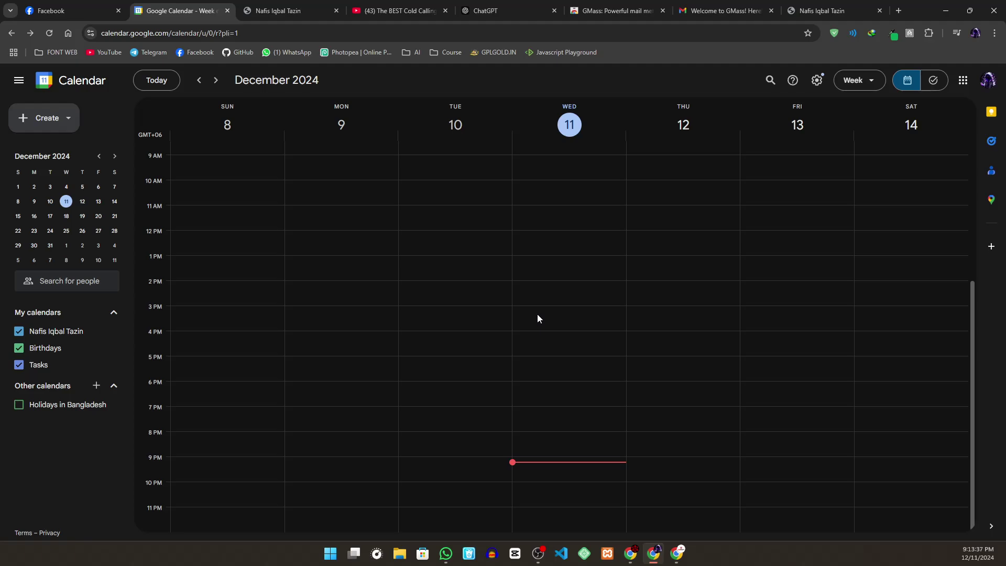
scroll(250, 205, up, 4)
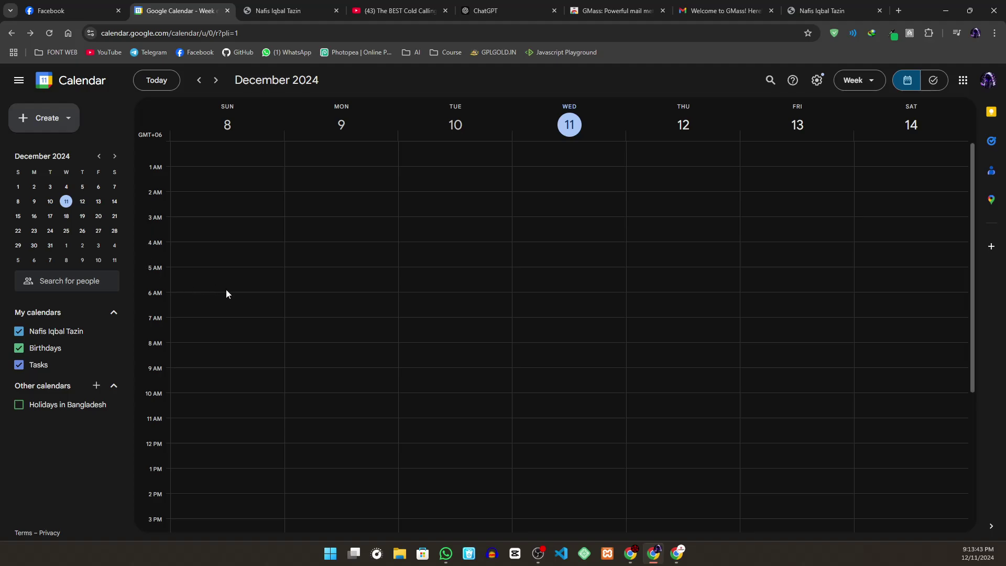
scroll(224, 292, down, 2)
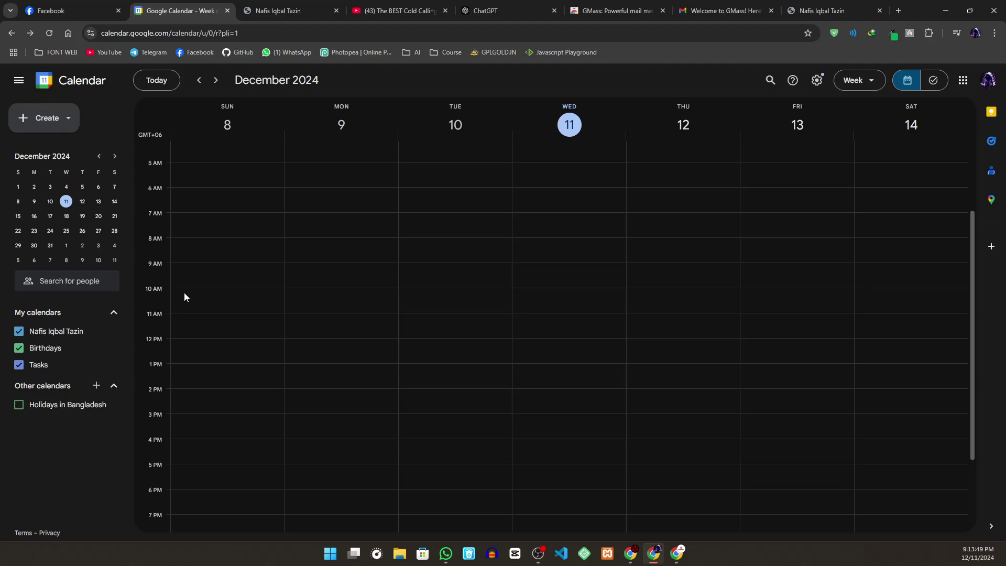
scroll(183, 292, up, 2)
scroll(184, 291, down, 4)
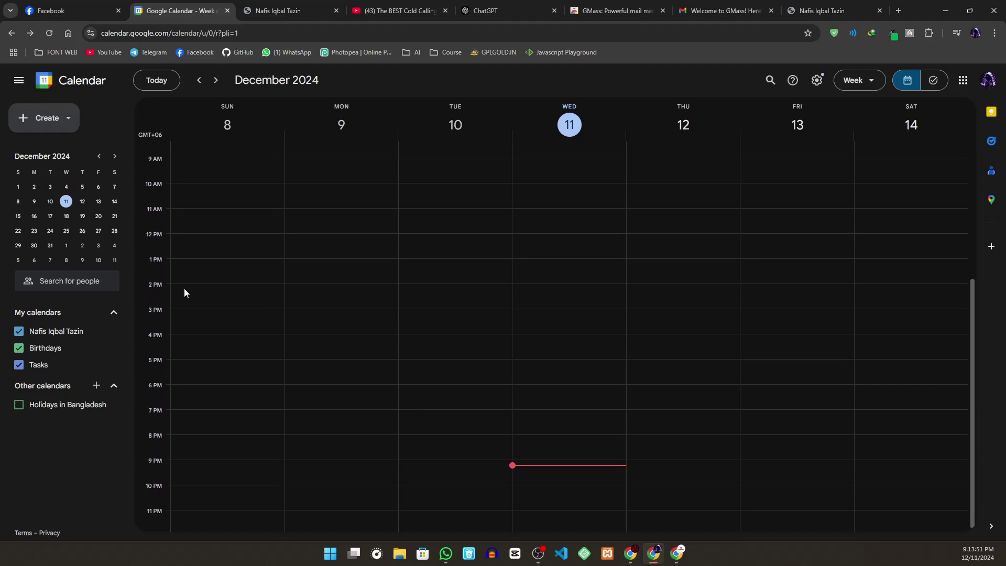
scroll(183, 288, up, 1)
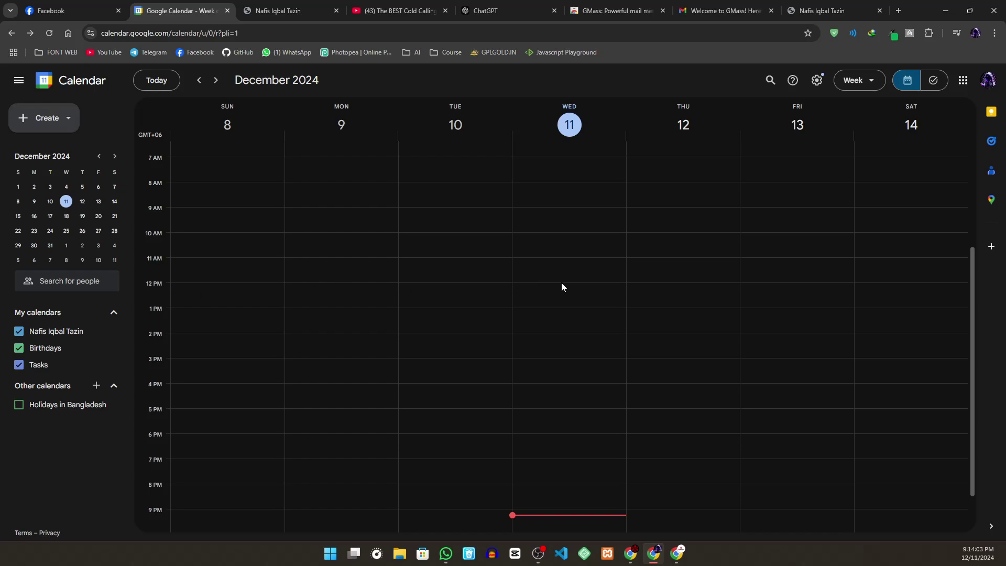
Start an 11:30am event on Thursday, December 12, titled "Appinment with doctor".
click(673, 306)
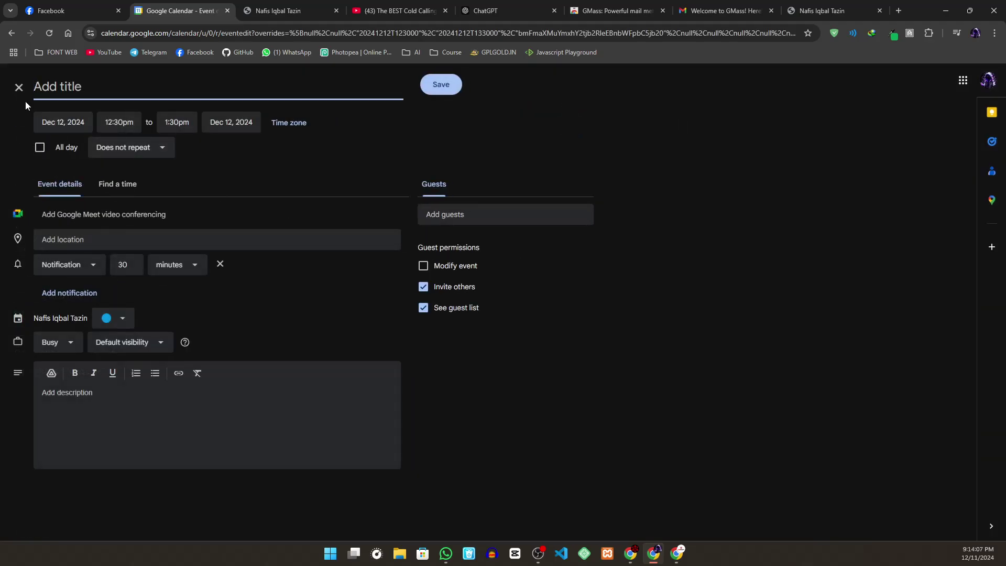
click(19, 88)
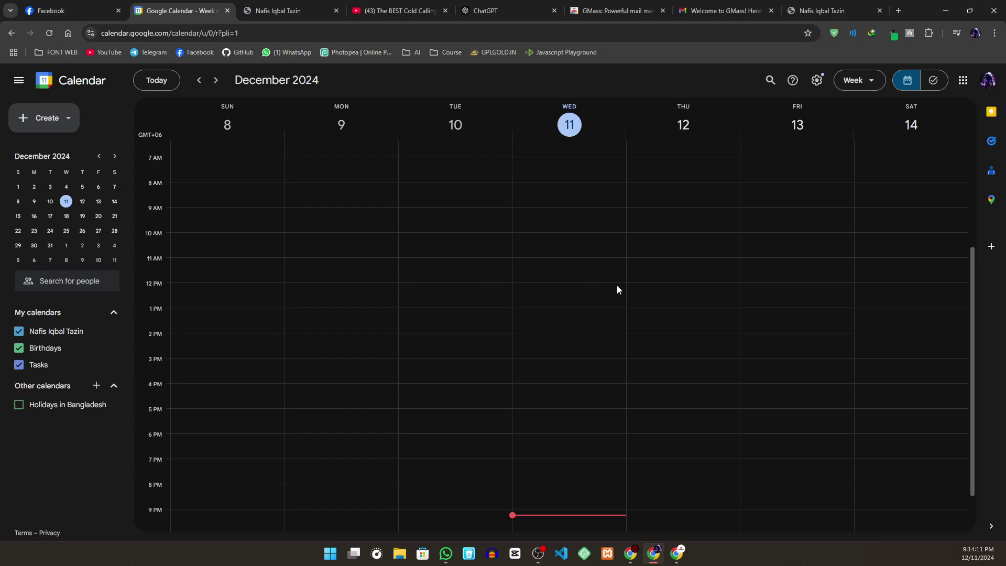
right_click(677, 284)
click(675, 284)
click(676, 283)
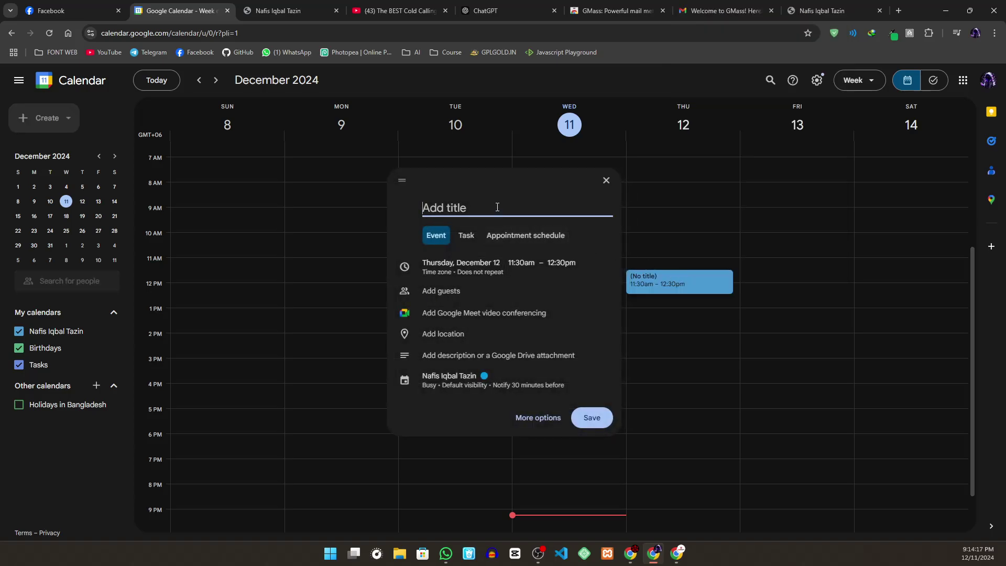
text(Appinment wit)
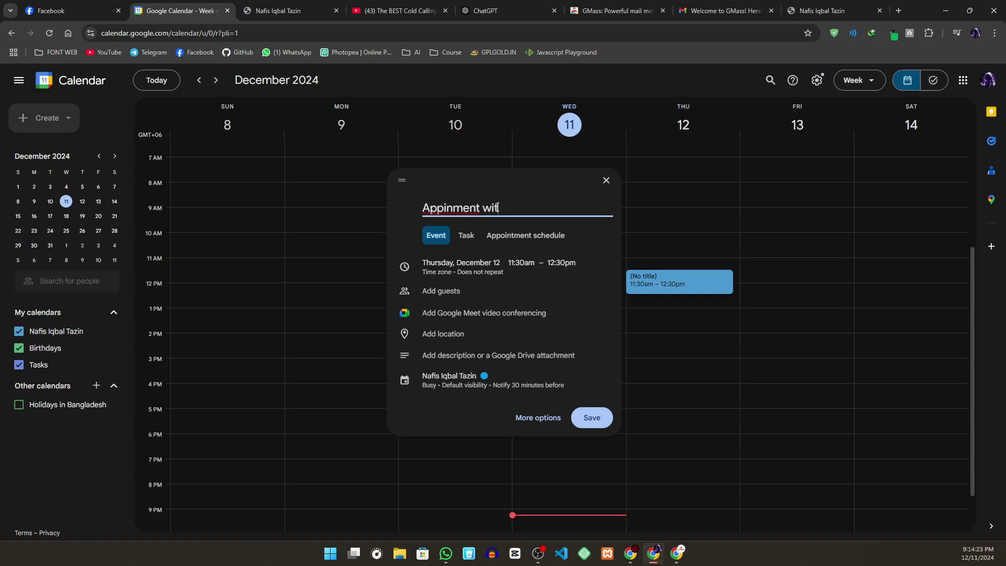
text(h doctor)
Change the entry to an appointment schedule and set its start time to 12:00pm.
click(513, 241)
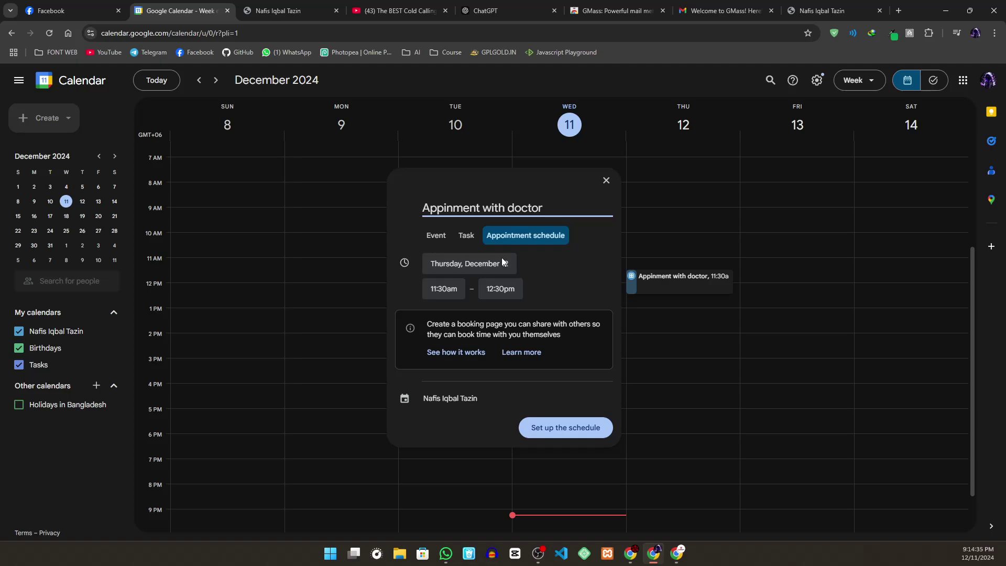
click(407, 263)
click(457, 290)
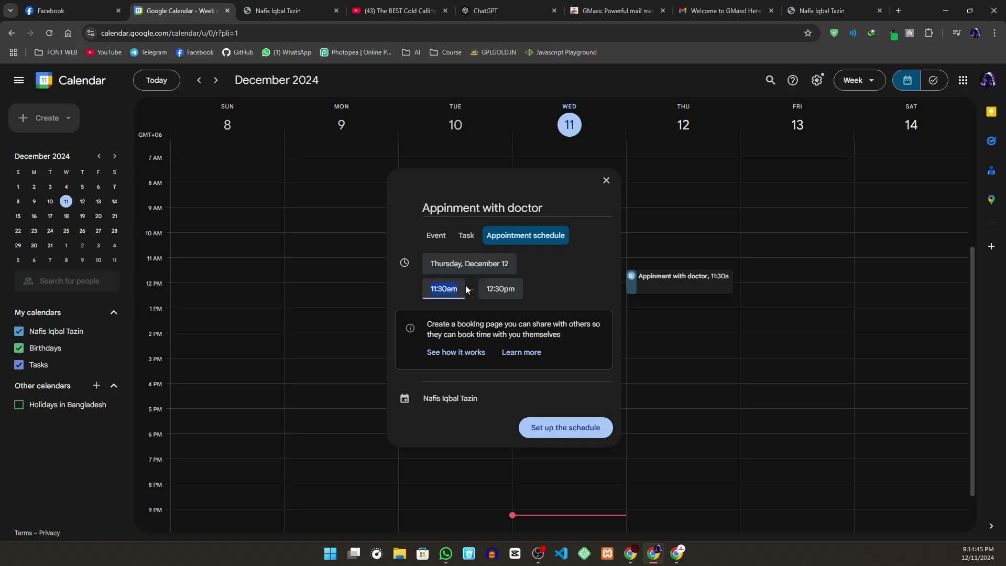
text(12)
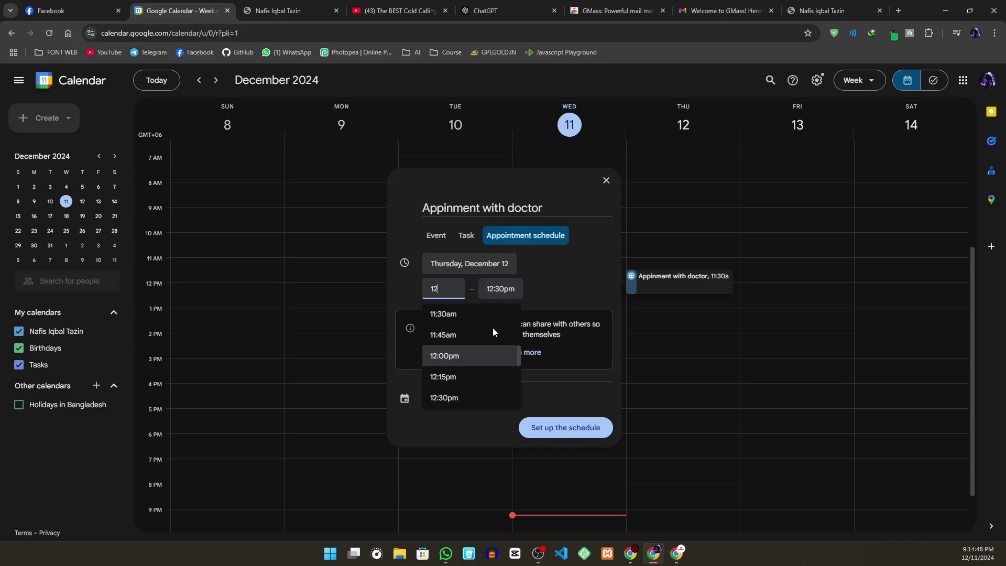
click(470, 354)
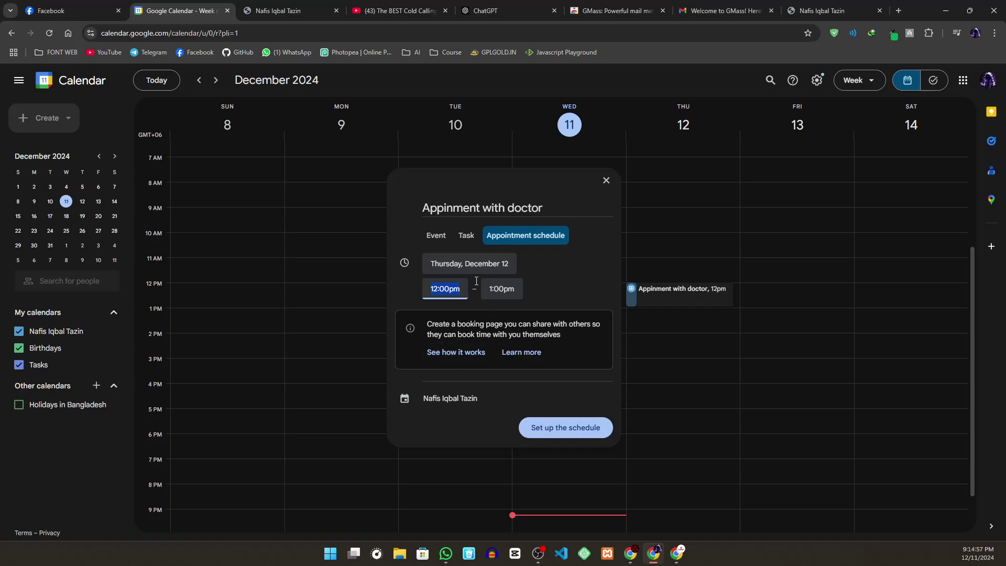
Change the entry to a task and enter "Ibn sina hospital" as its description.
click(465, 237)
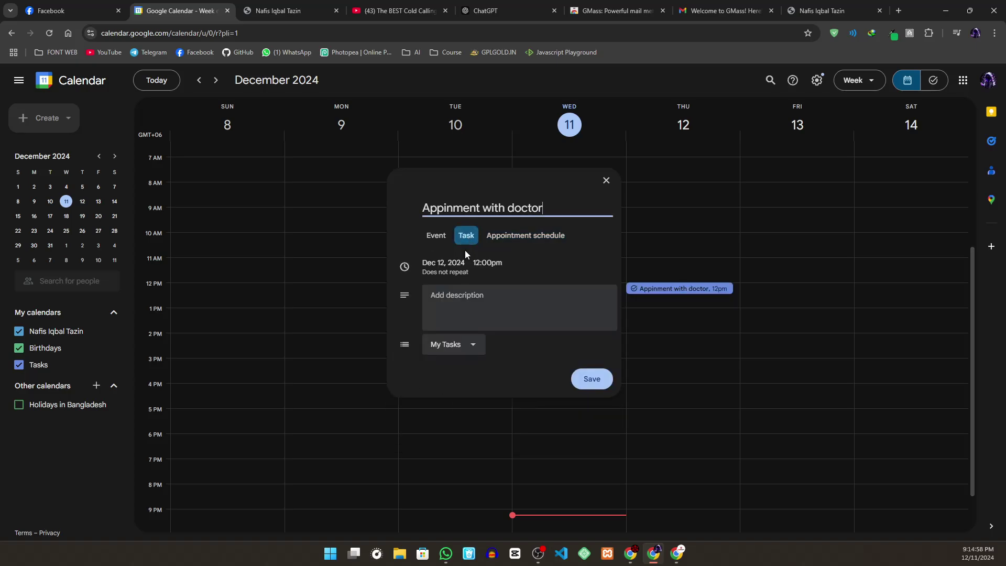
click(447, 298)
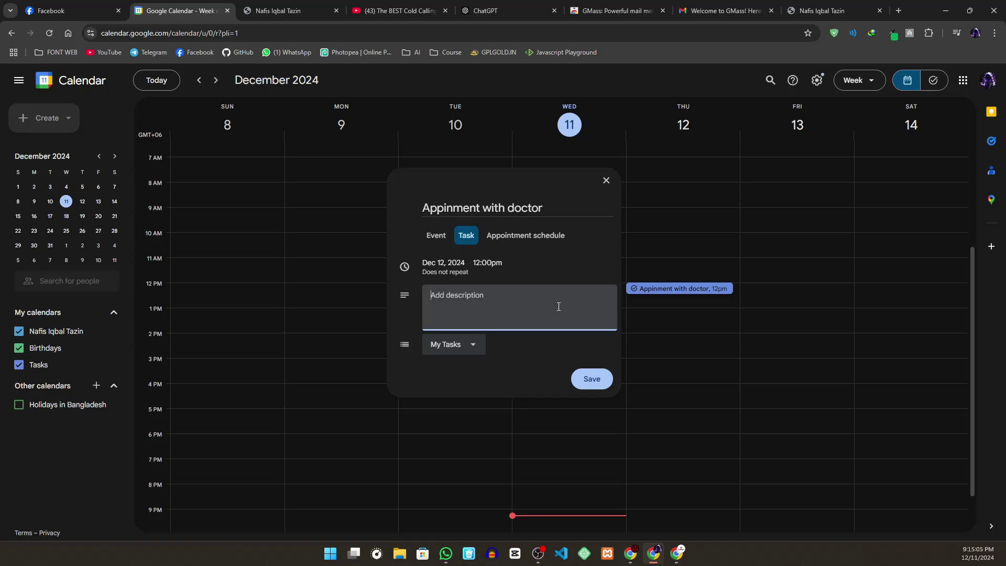
text(Ibn sina hospita)
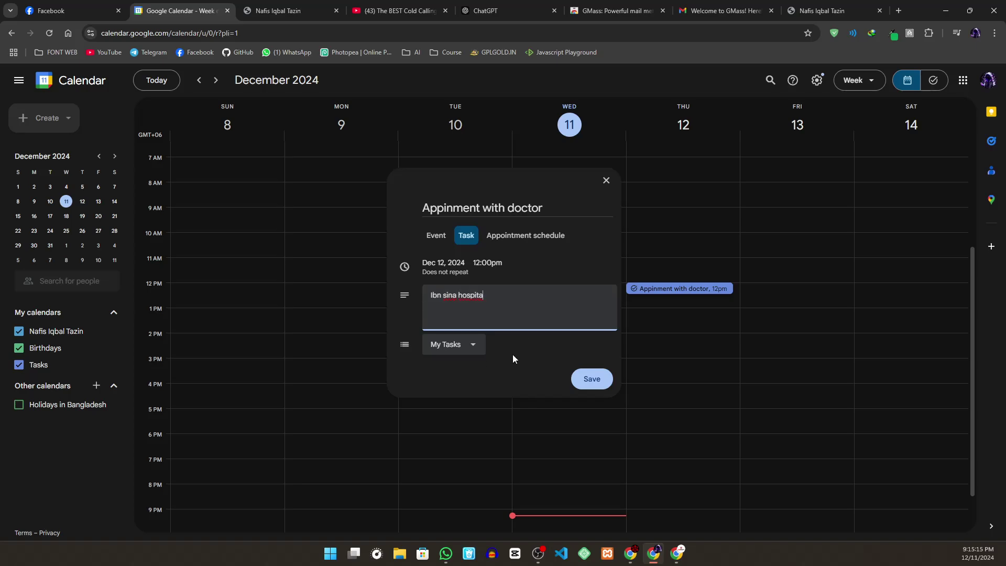
text(l)
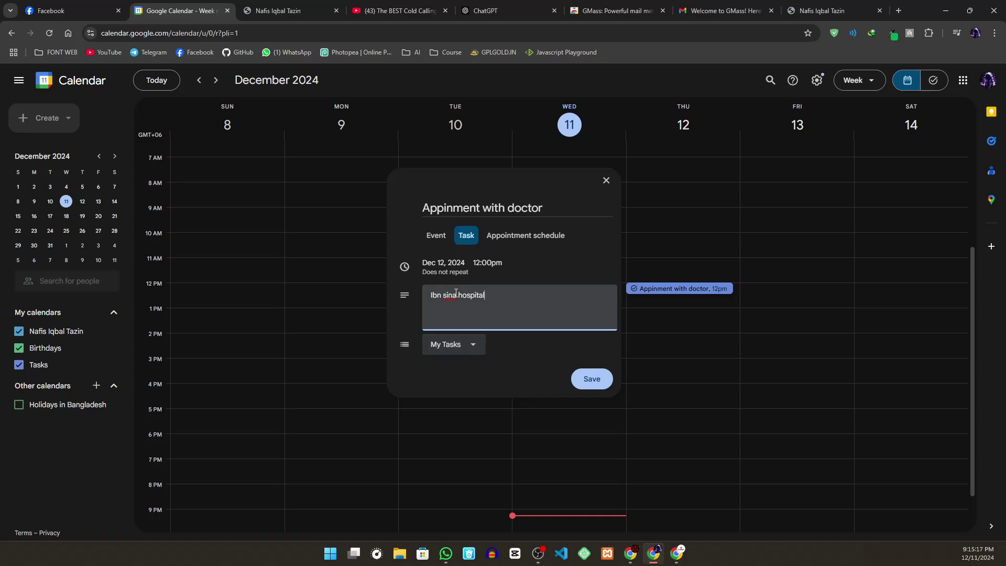
Turn the entry back into an appointment schedule, open its full setup and review the slot in the week view.
click(437, 236)
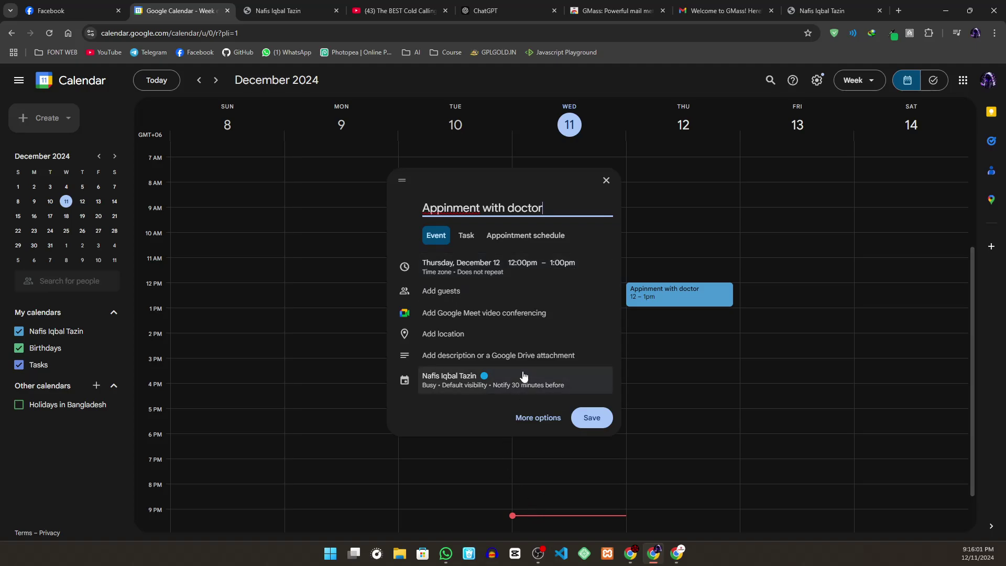
click(521, 238)
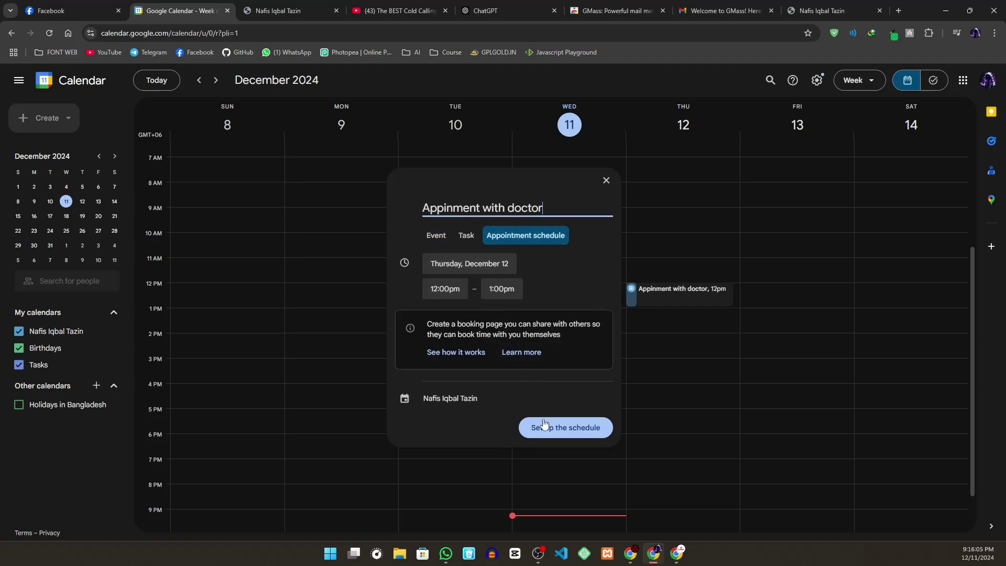
click(566, 435)
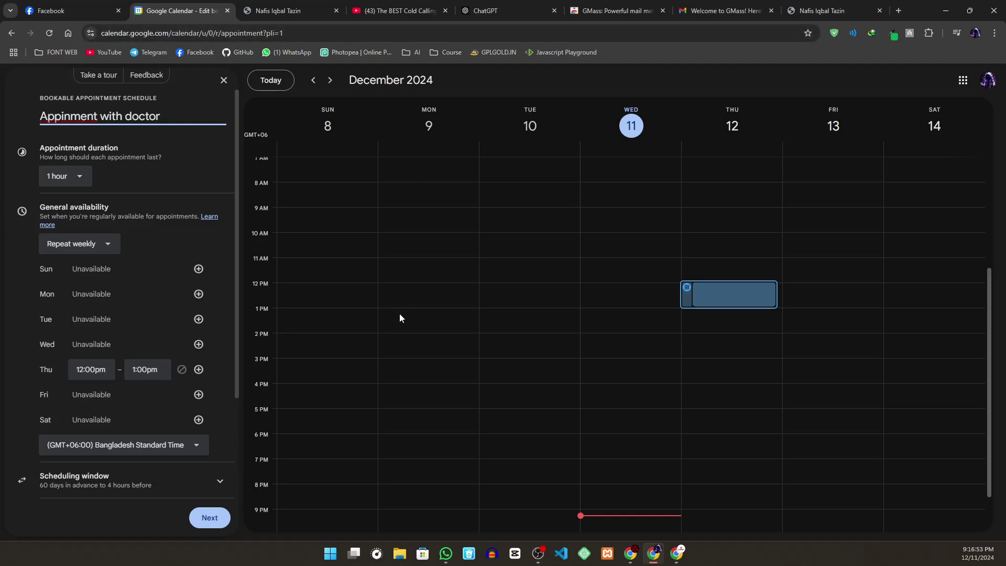
scroll(399, 313, up, 3)
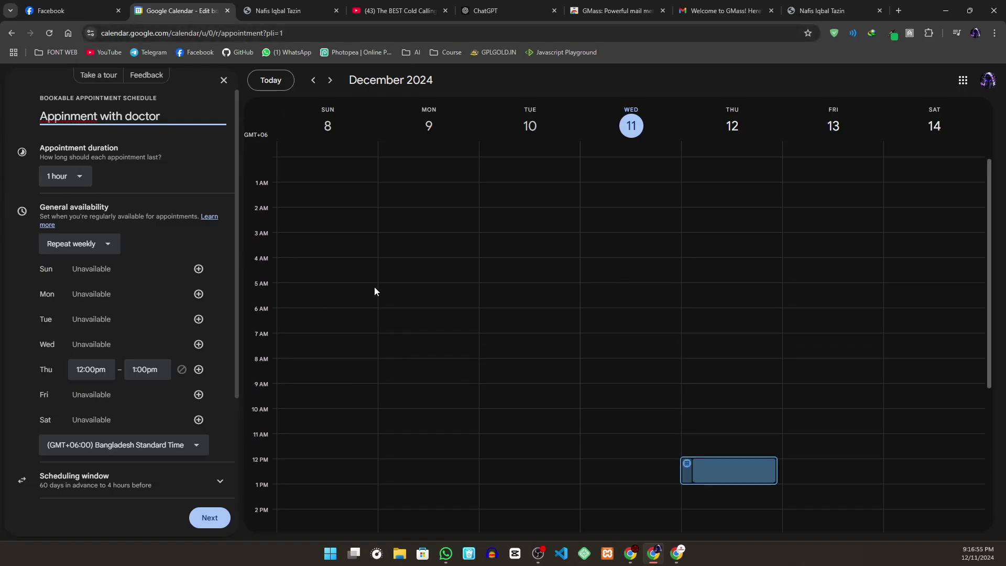
scroll(375, 291, down, 4)
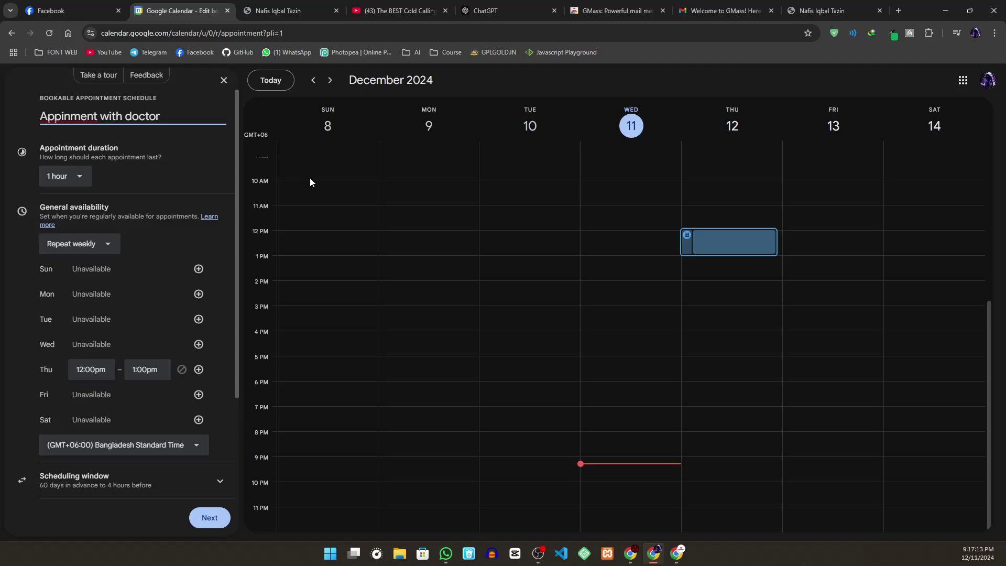
click(688, 246)
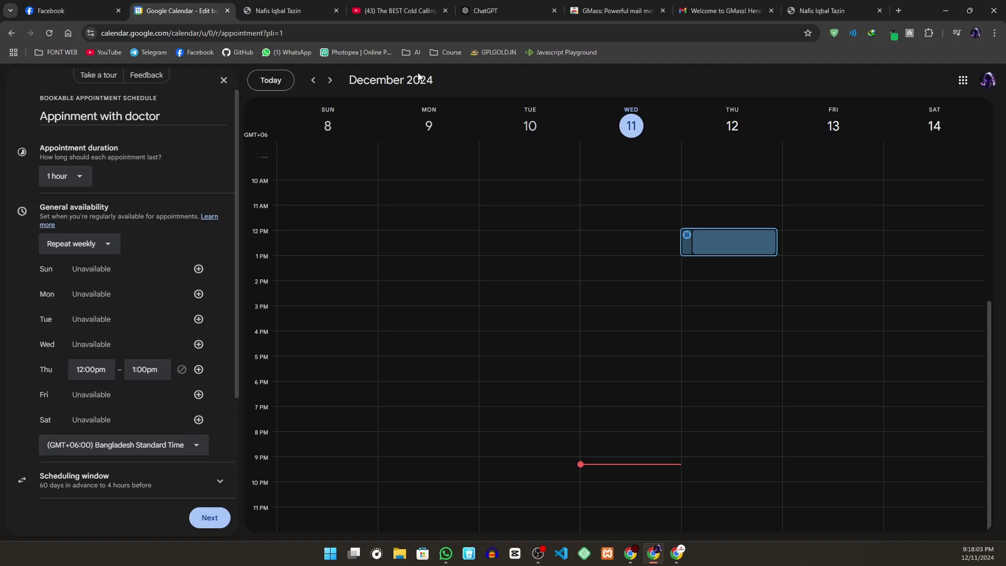
Close the Google Calendar tab, discarding the unsaved appointment schedule.
click(227, 10)
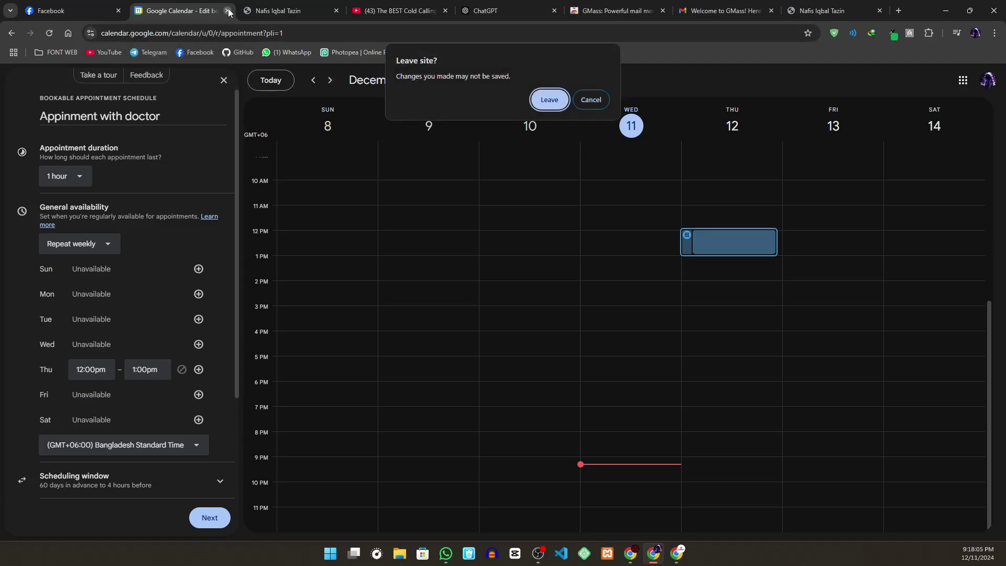
click(537, 104)
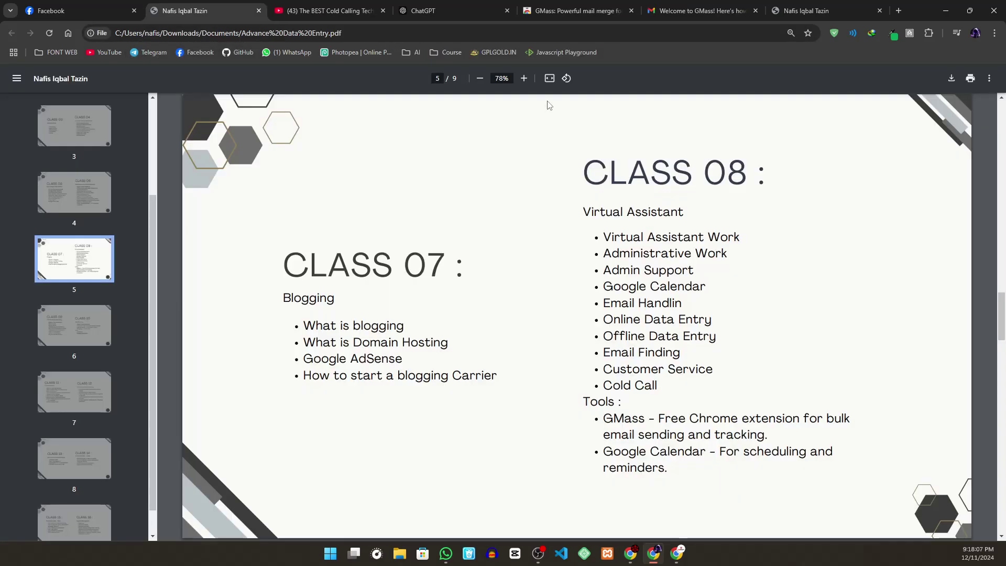
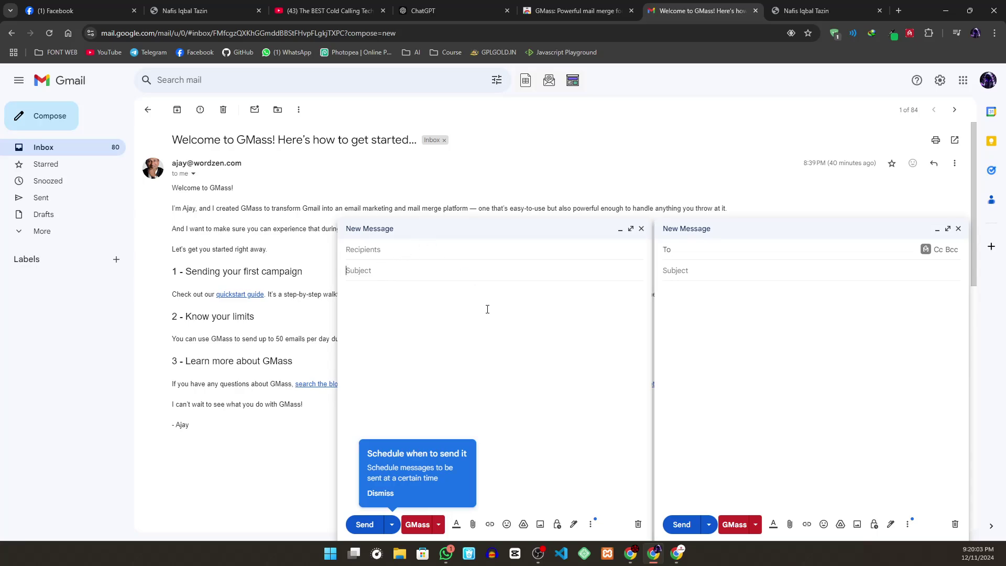
Try to send the empty draft through GMass and dismiss the resulting notice.
click(420, 527)
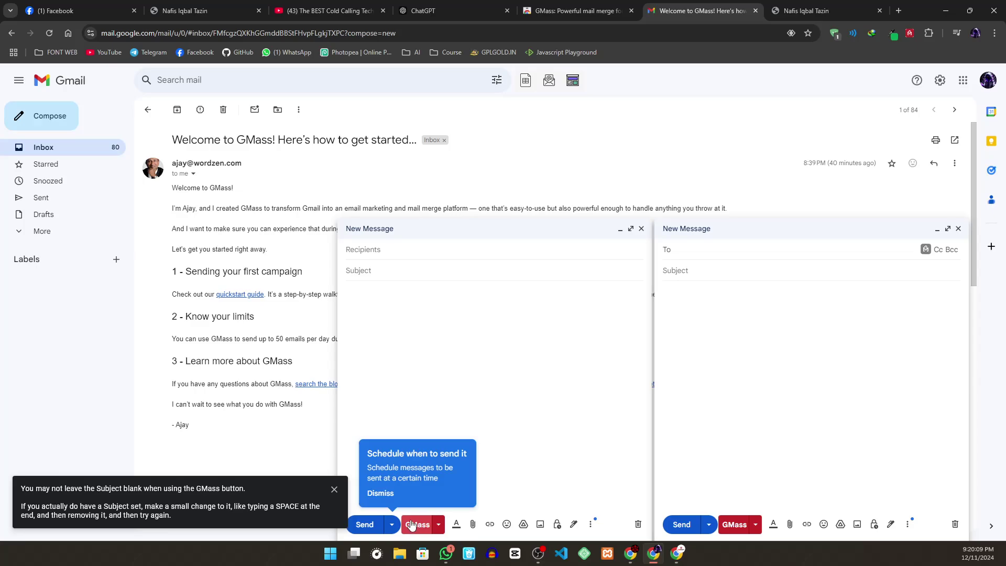
click(334, 492)
click(408, 251)
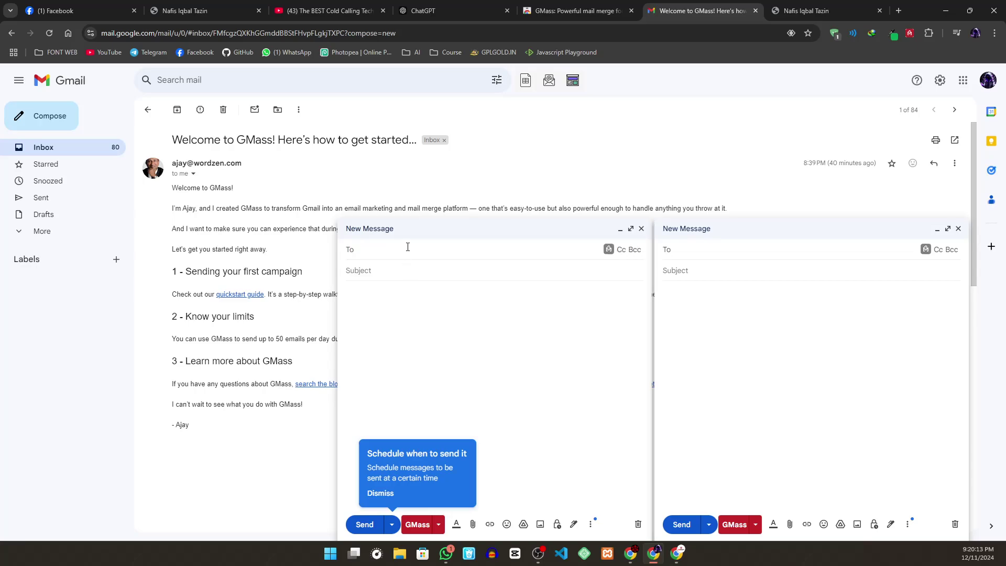
Enter "Test to gmass" as the draft's subject and try to send it through GMass without a recipient.
click(405, 270)
text(Test to g)
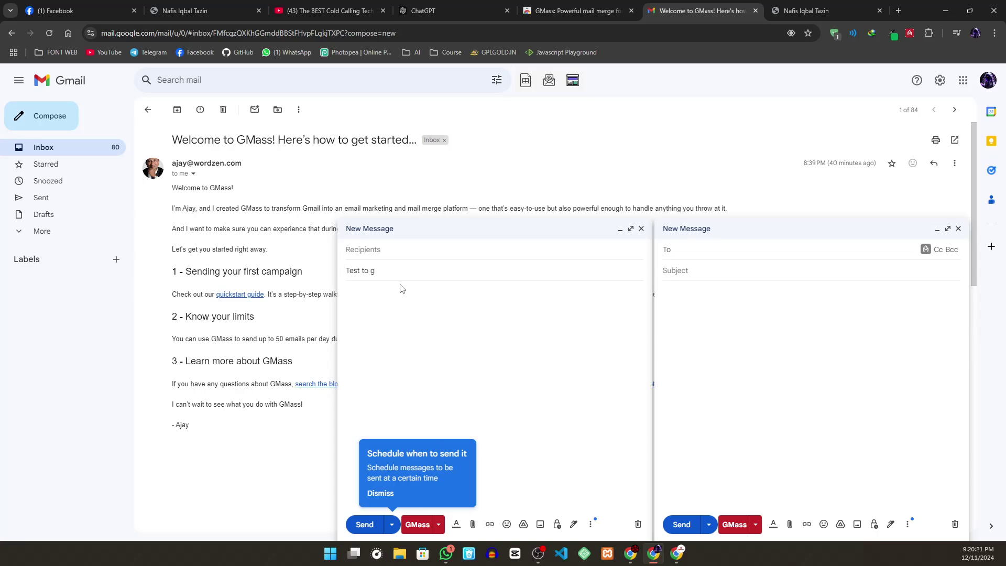
text(mass)
click(423, 524)
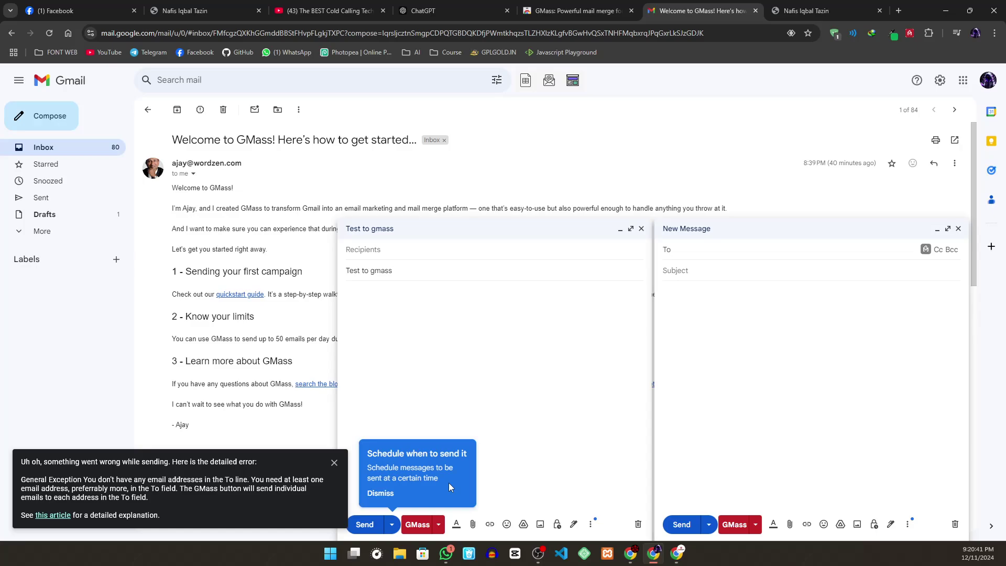
click(335, 462)
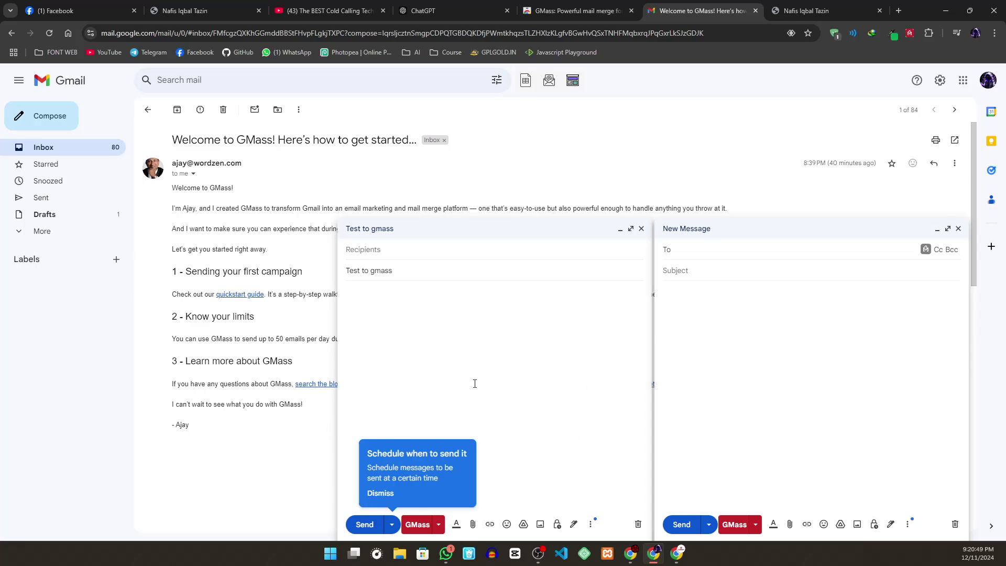
click(386, 250)
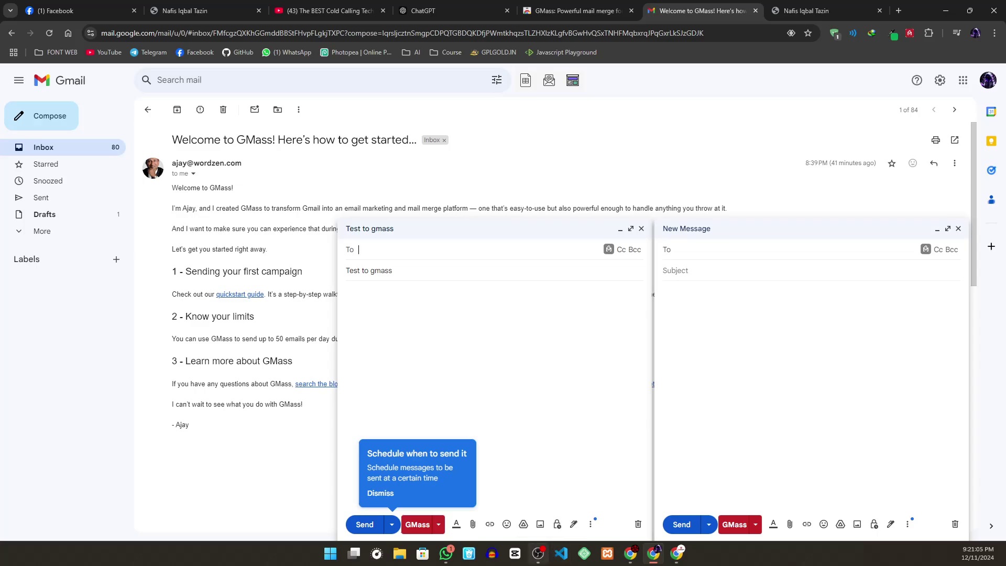
Switch to the GMass page in the Chrome Web Store and close it.
mouse_move(544, 565)
click(602, 12)
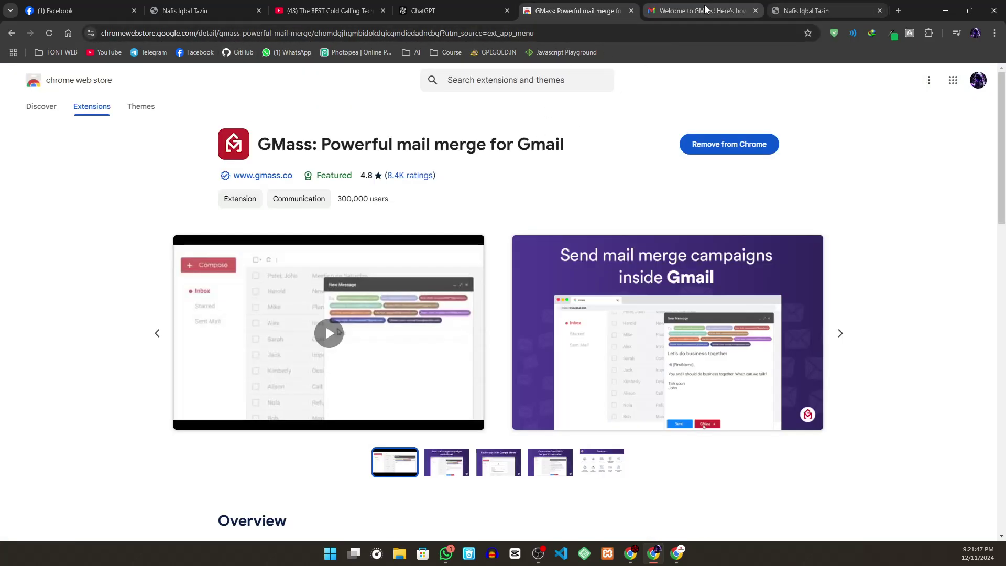
click(631, 10)
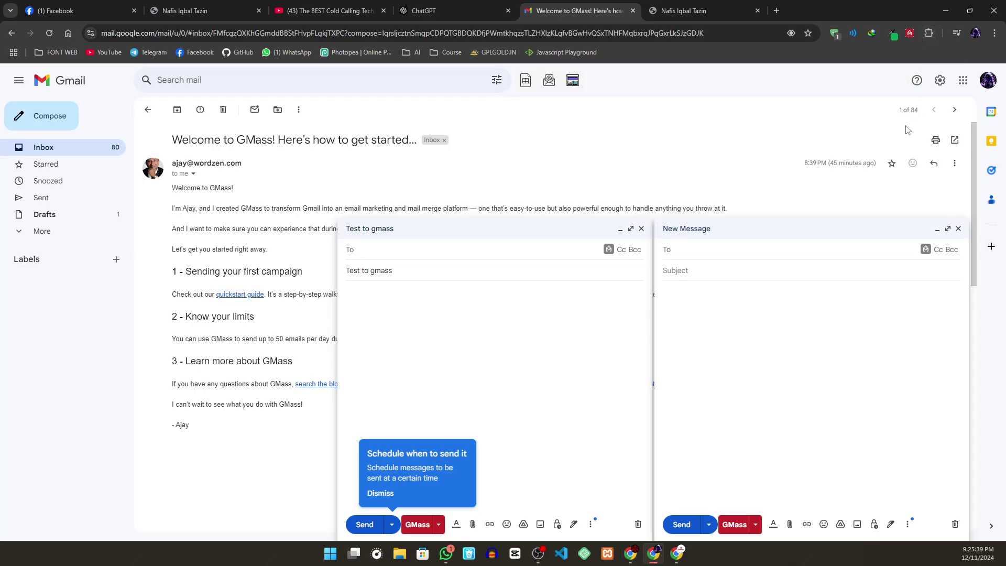
Search the web for "grammerly" in a new tab and open the Grammarly website.
click(778, 11)
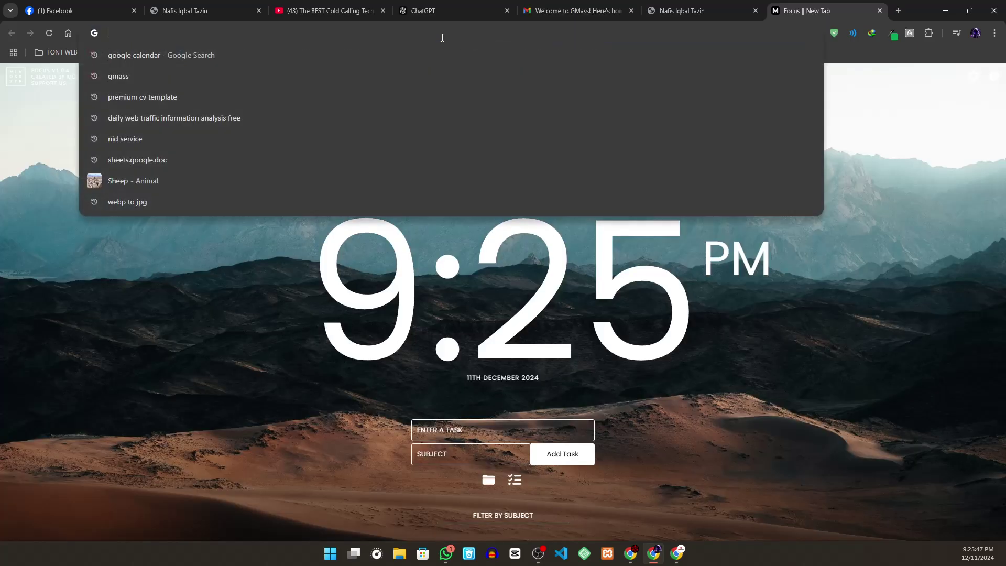
text(g)
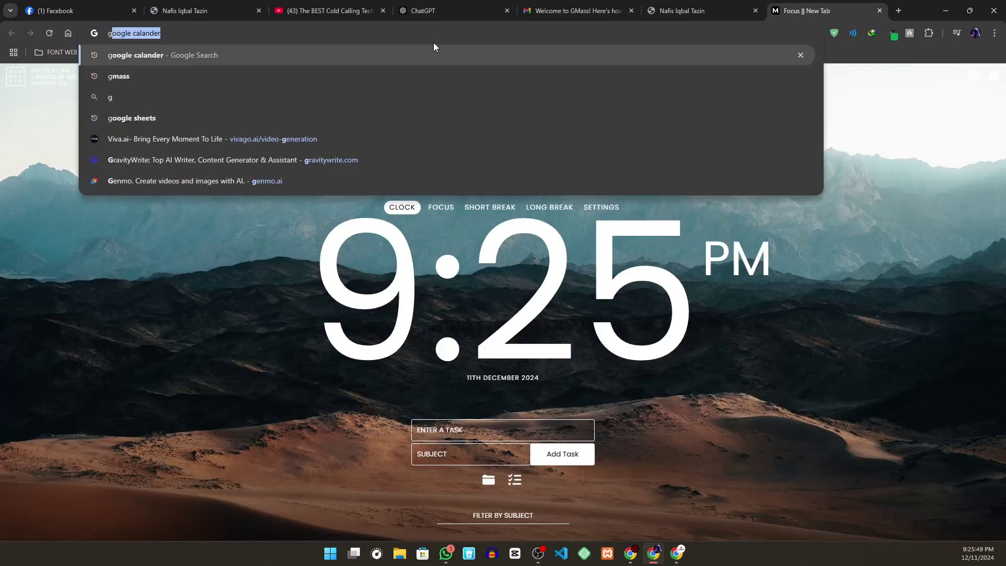
text(rammer)
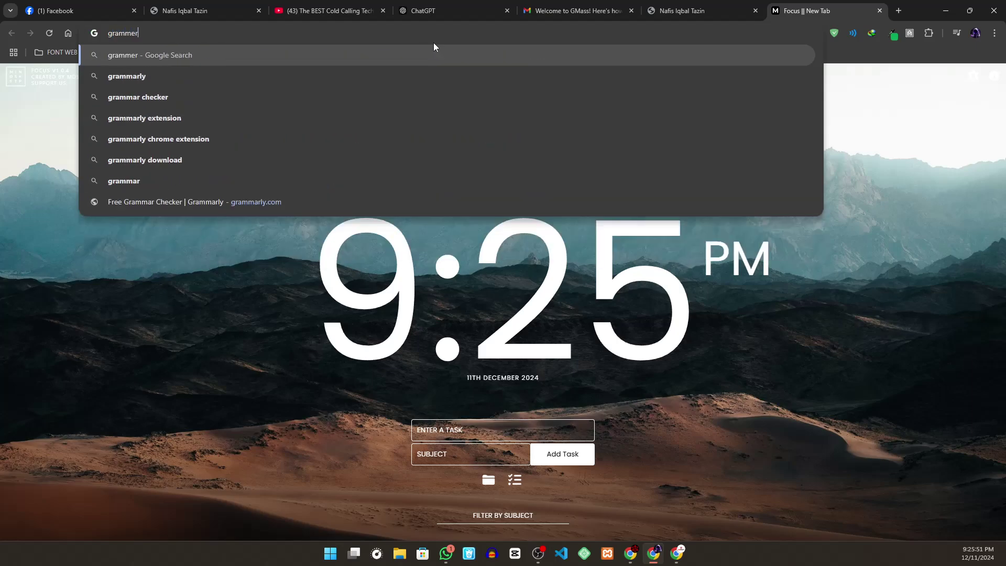
text(ly)
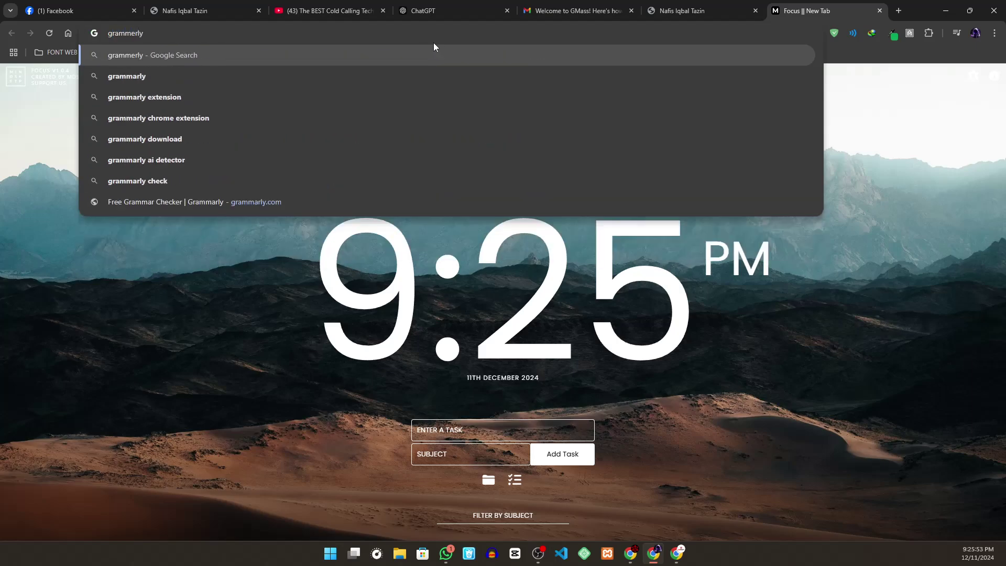
key(Return)
click(155, 216)
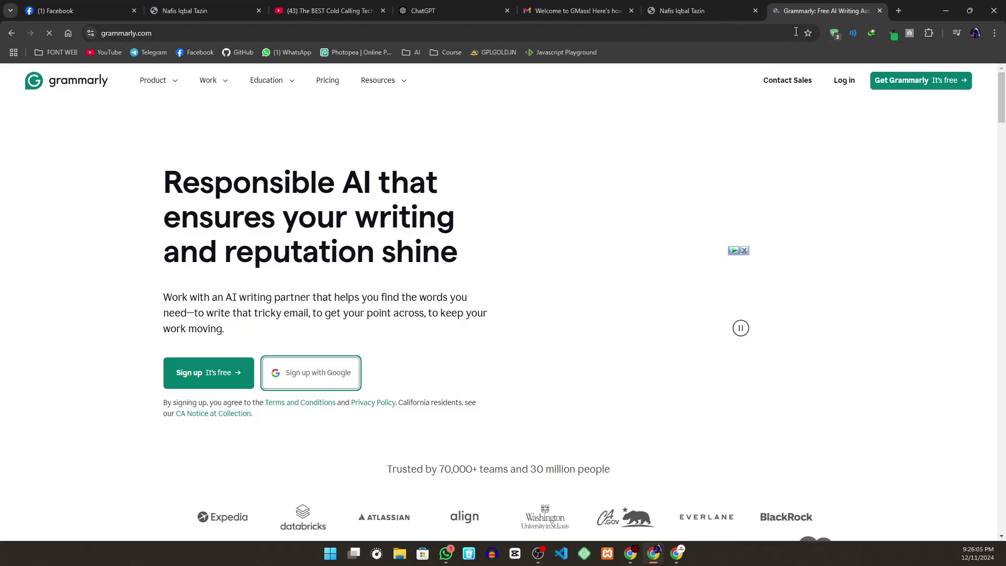
Check the list of installed browser extensions and close it again.
click(929, 34)
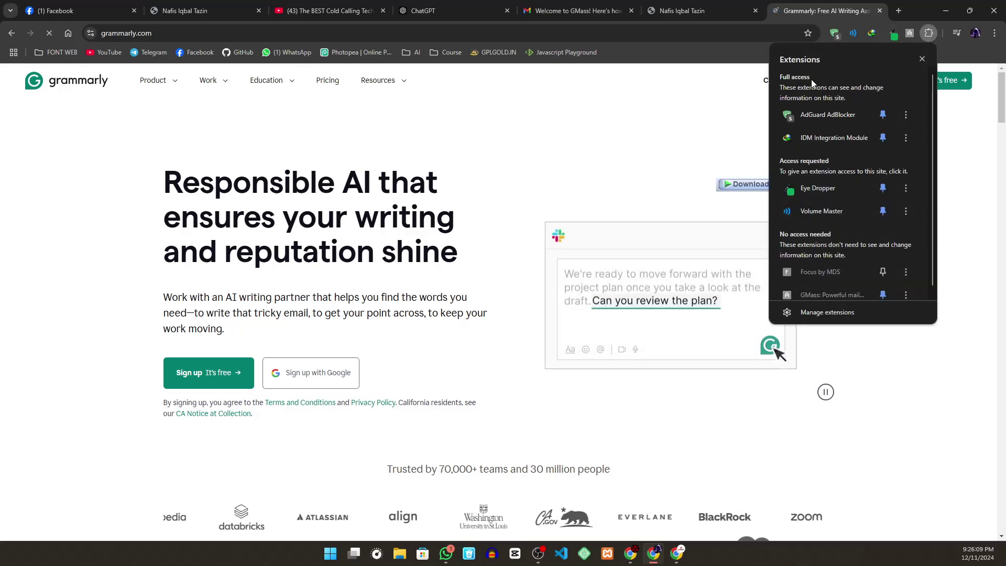
scroll(816, 215, down, 1)
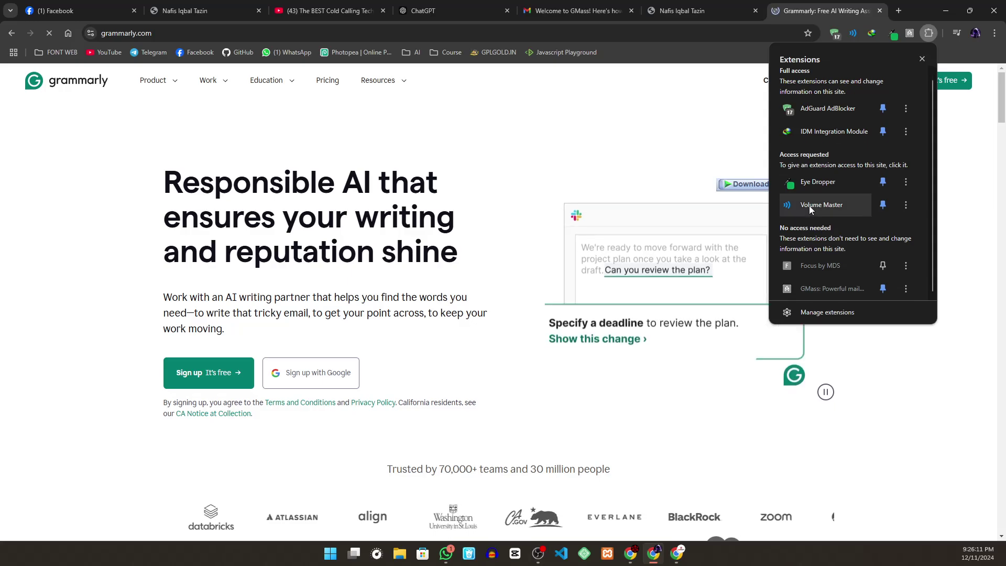
click(616, 181)
Sign up for Grammarly with the Google account already in use.
click(349, 370)
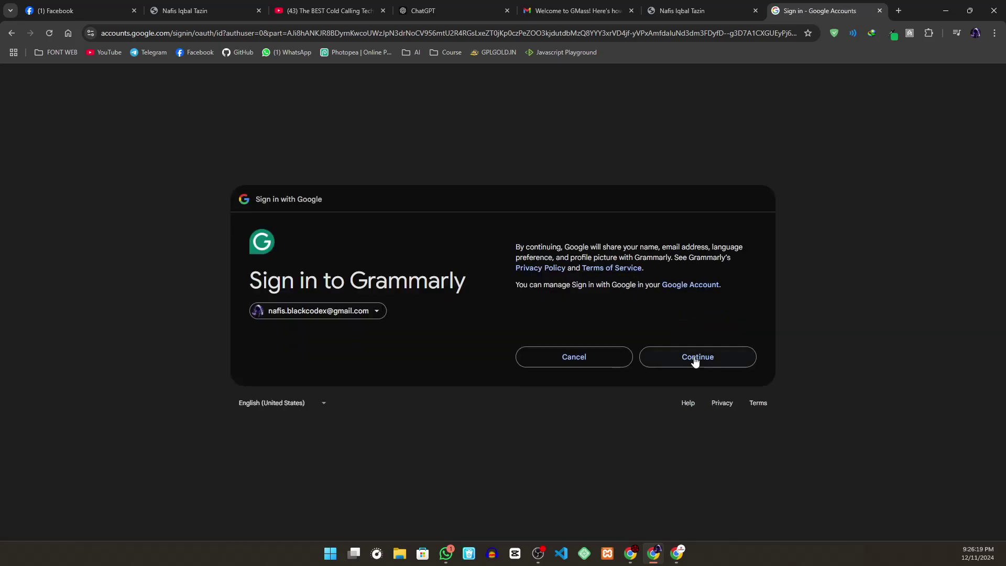
click(704, 349)
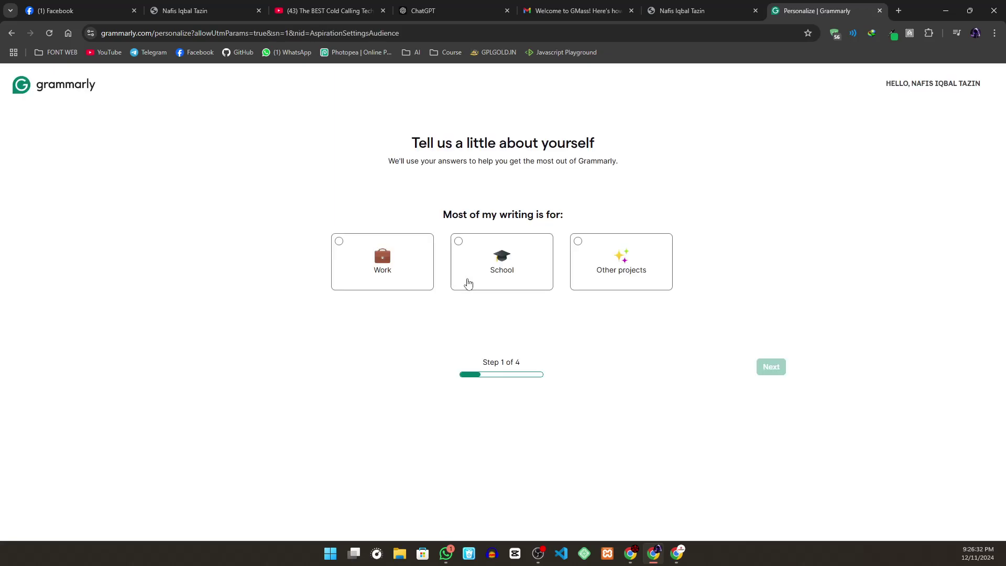
Fill in the Grammarly profile as School writing, High school student graduating in 2027, mostly writing Coursework.
click(477, 254)
click(775, 369)
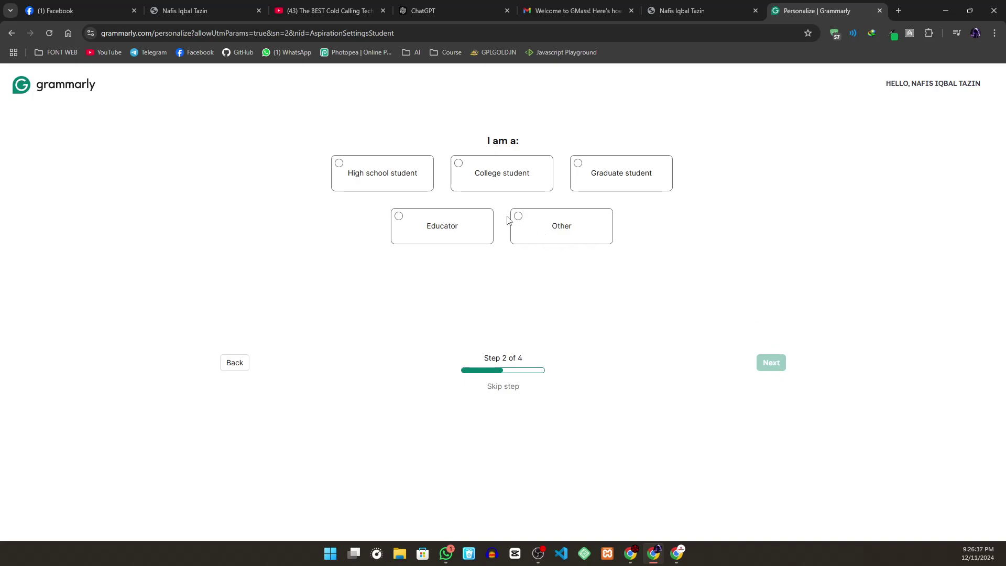
click(373, 173)
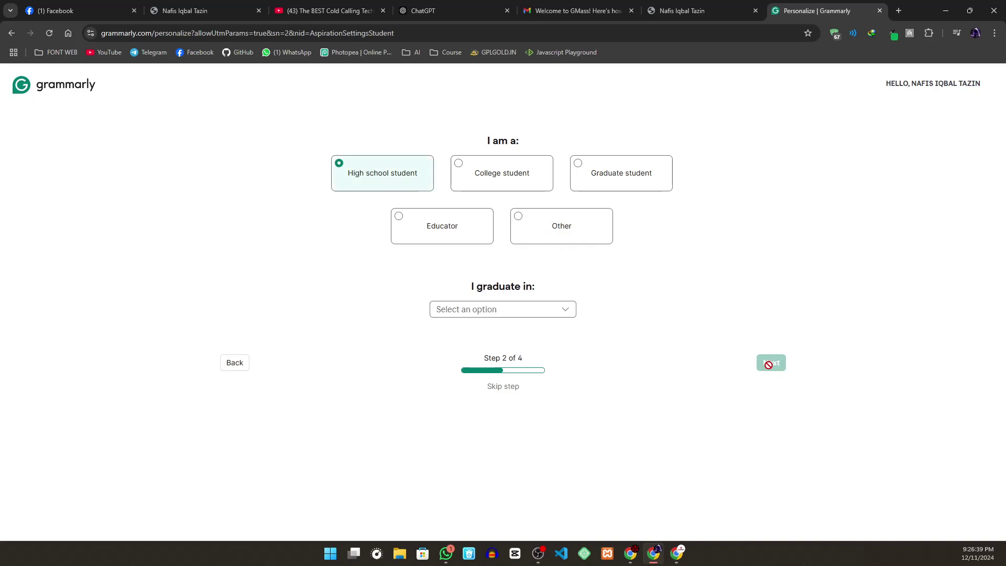
click(536, 309)
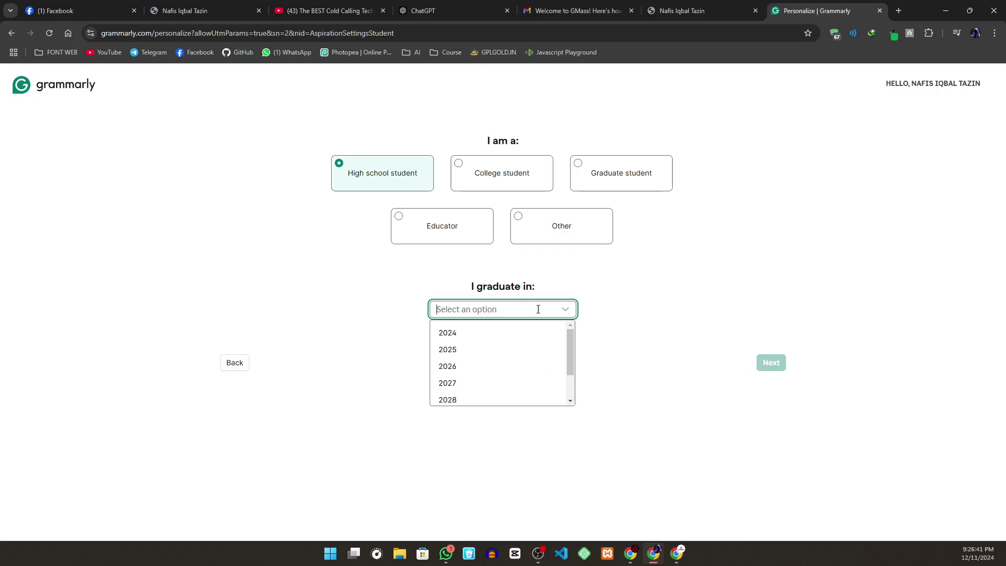
click(497, 384)
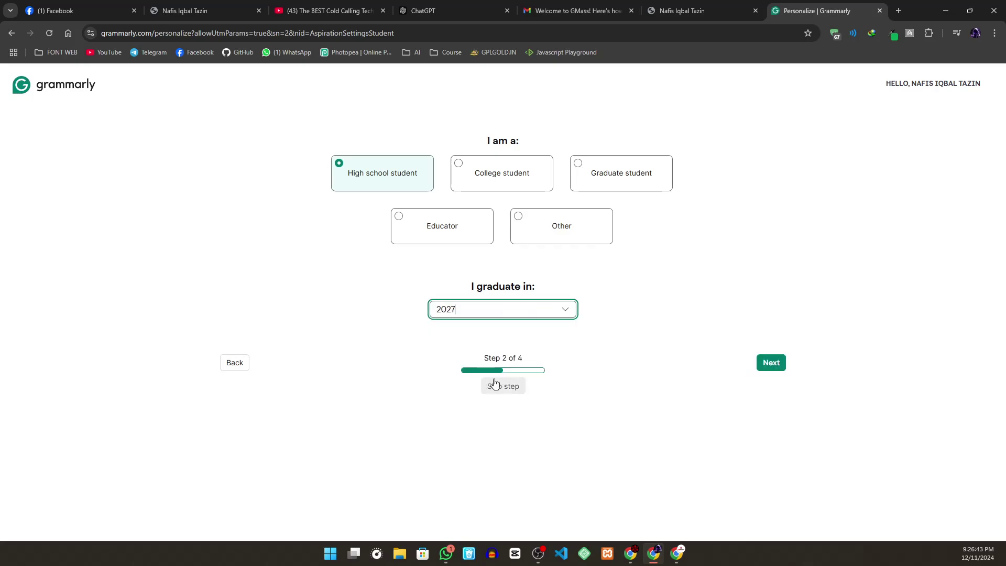
click(771, 366)
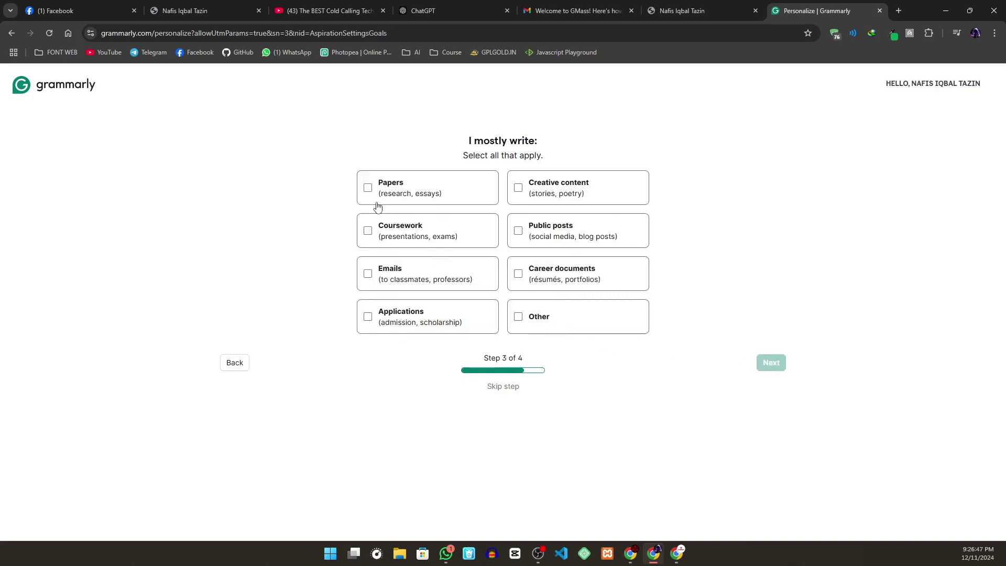
click(389, 241)
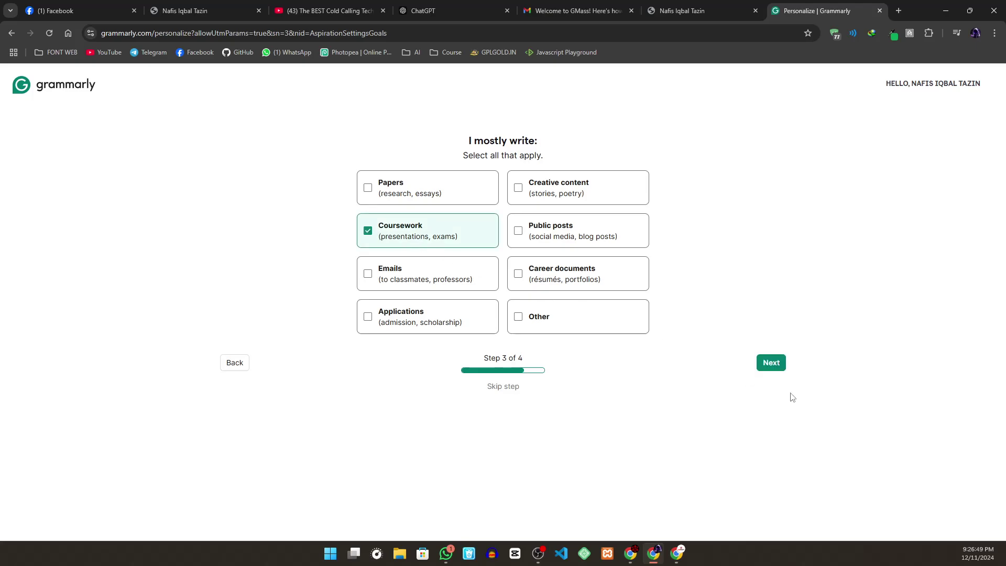
click(773, 369)
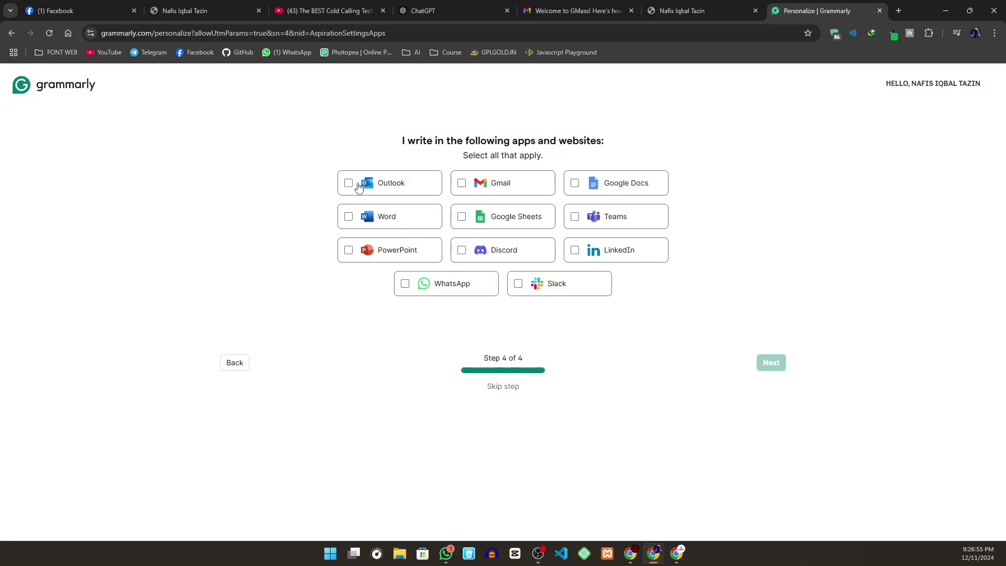
Select Gmail, Google Docs, Word, Google Sheets, LinkedIn, Discord and WhatsApp as the writing apps and submit the answers.
click(462, 185)
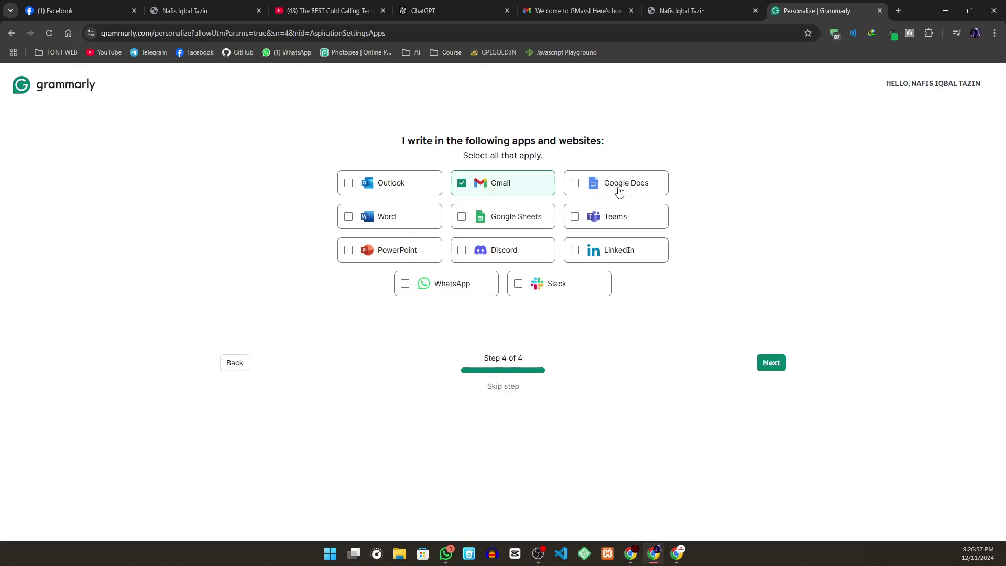
click(580, 187)
click(354, 212)
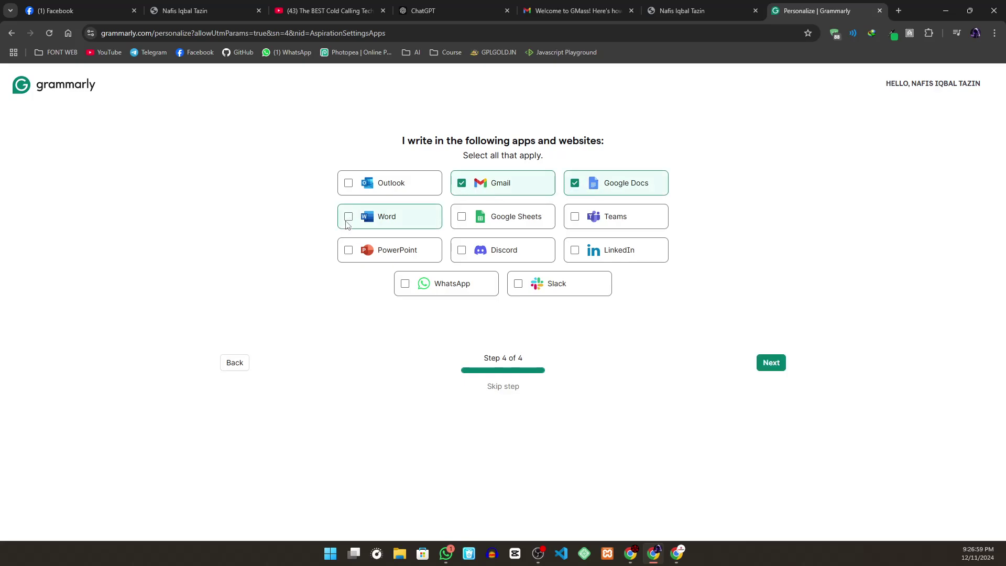
click(480, 216)
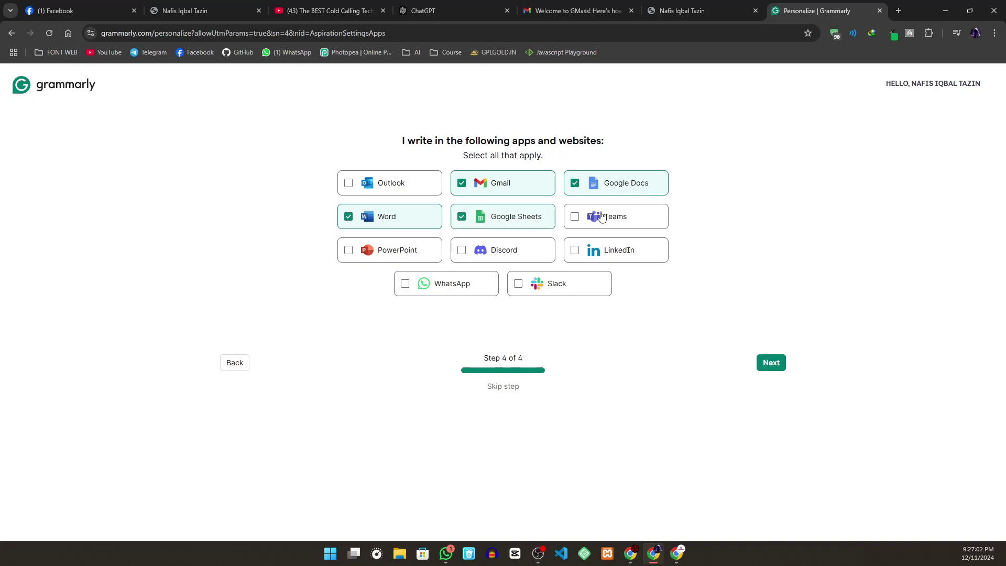
click(591, 256)
click(463, 254)
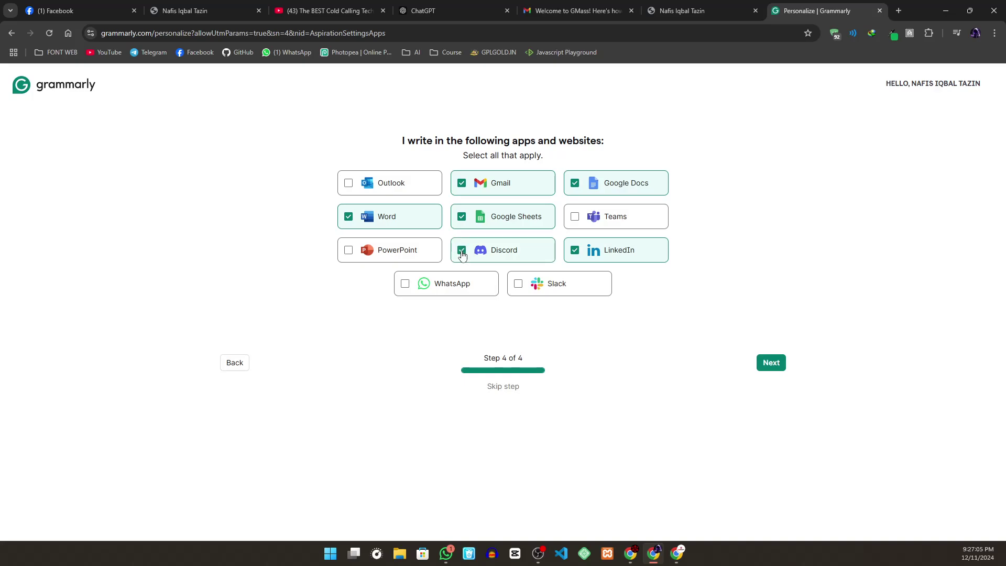
click(443, 289)
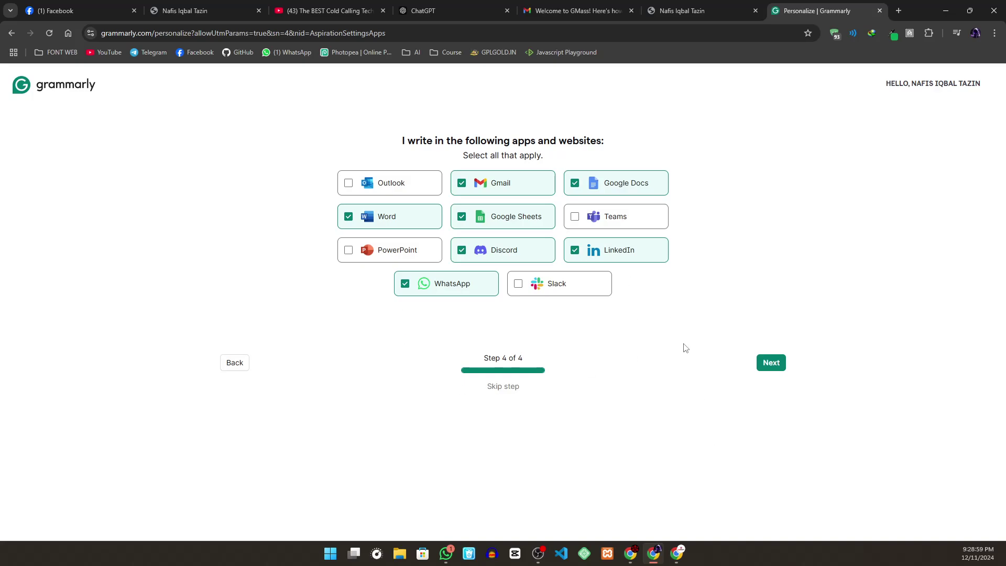
click(780, 363)
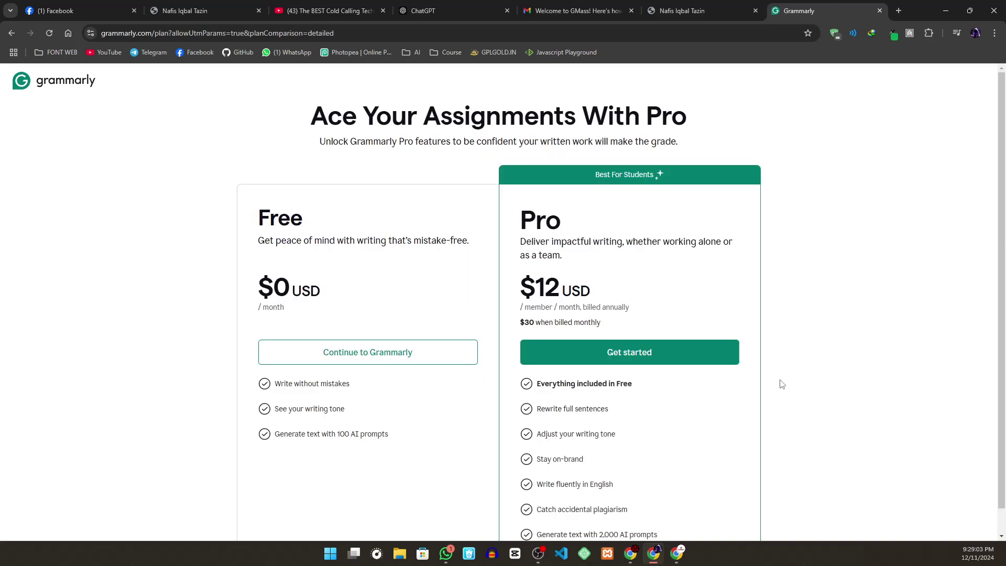
Continue with the Free Grammarly plan and download Grammarly for Windows + Chrome.
scroll(313, 402, down, 1)
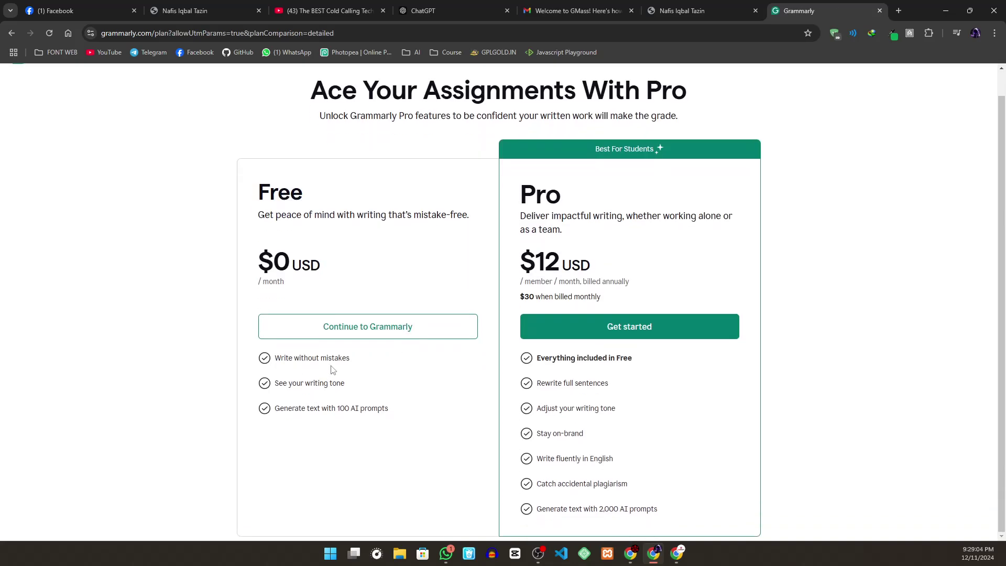
click(359, 340)
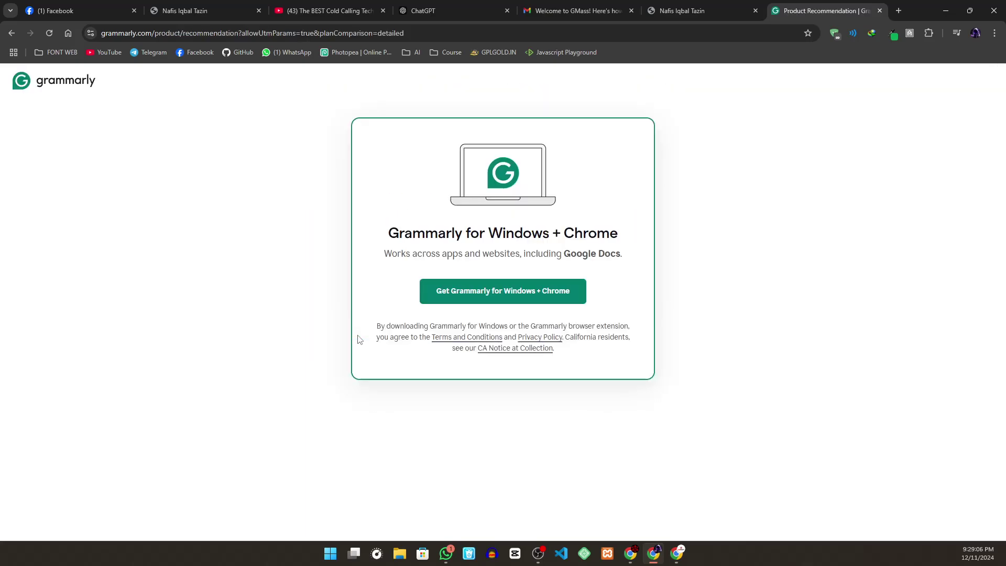
click(504, 304)
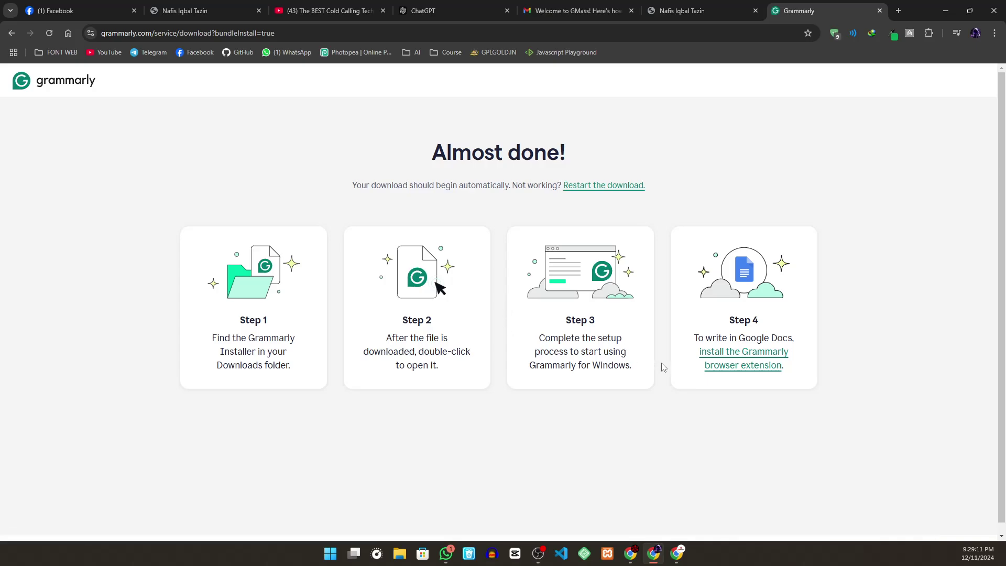
Add the Grammarly: AI Writing and Grammar Checker App extension to Chrome and check its download progress.
click(754, 369)
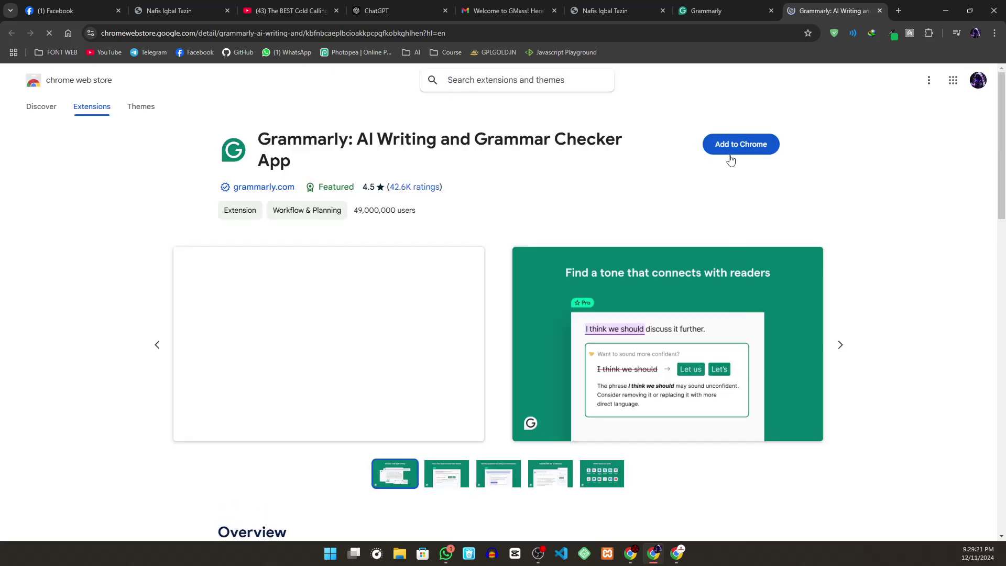
click(740, 145)
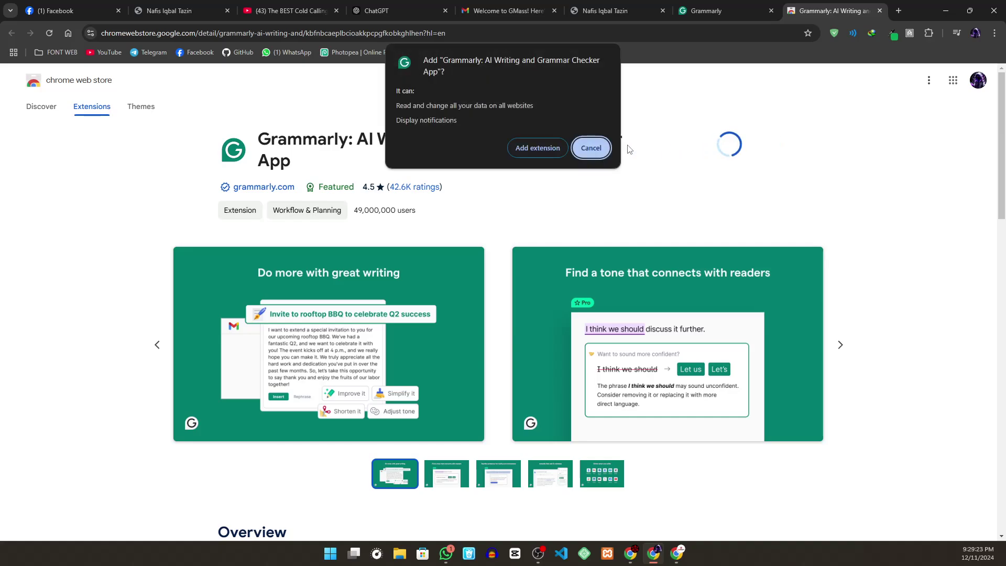
click(550, 148)
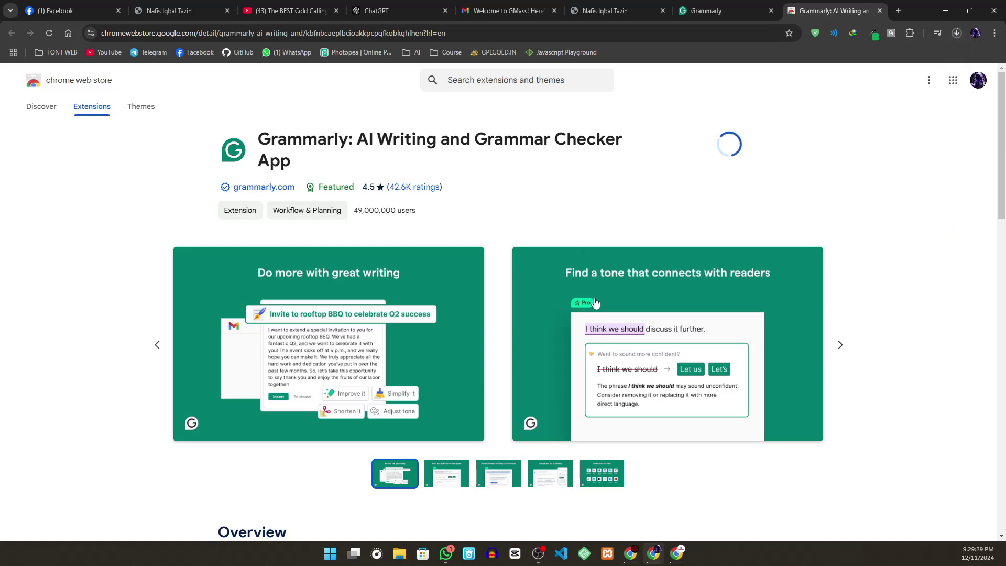
click(960, 37)
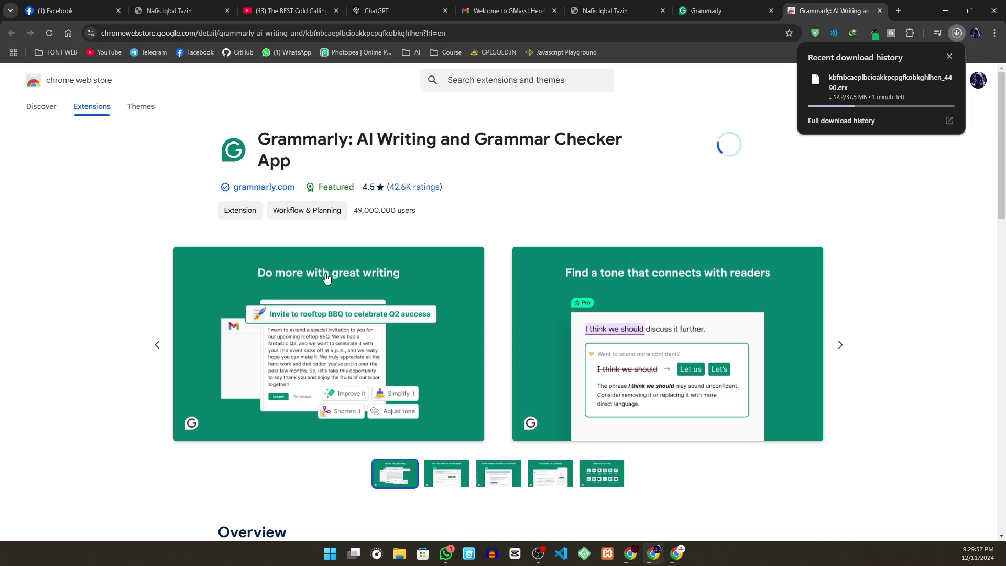
Review the Class 07 to Class 10 topics in the Advance Data Entry course PDF.
click(172, 2)
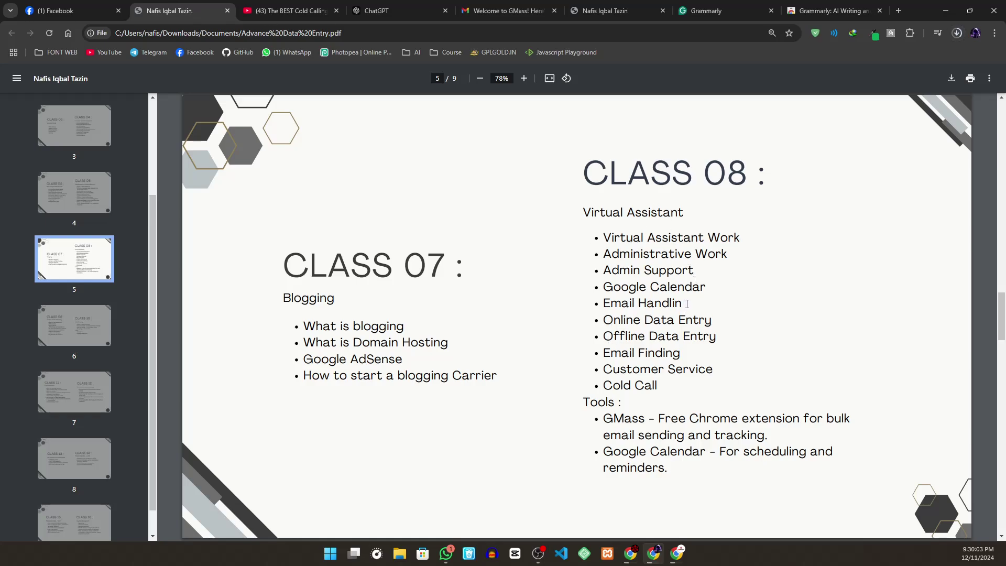
scroll(676, 238, up, 5)
scroll(677, 237, down, 5)
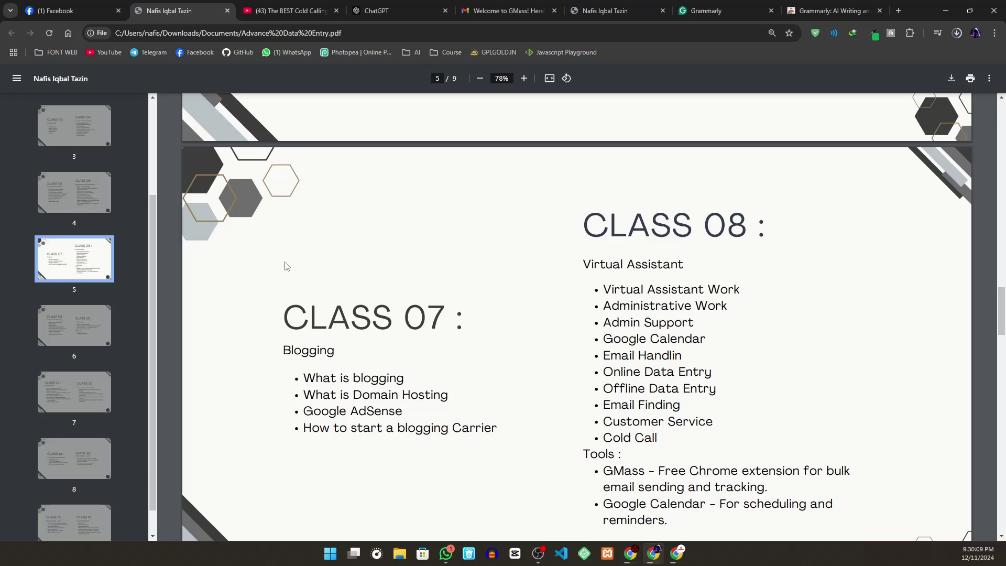
scroll(283, 265, down, 5)
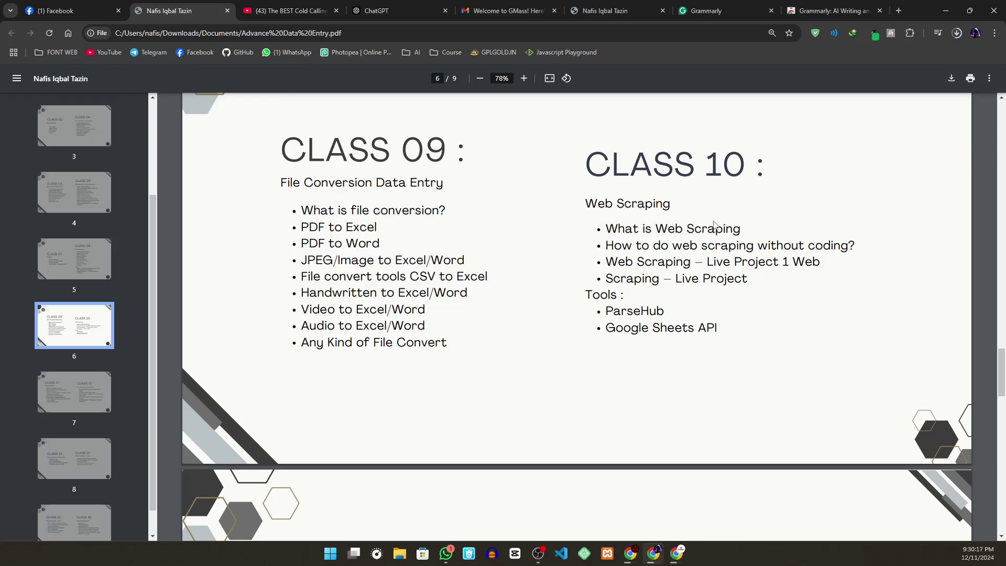
scroll(714, 224, down, 6)
scroll(707, 218, up, 7)
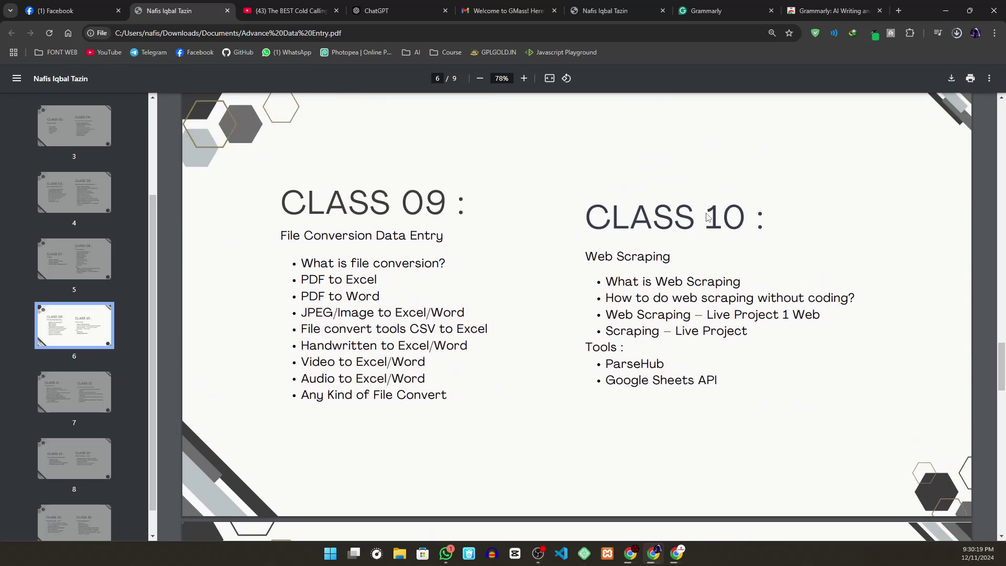
scroll(708, 217, up, 4)
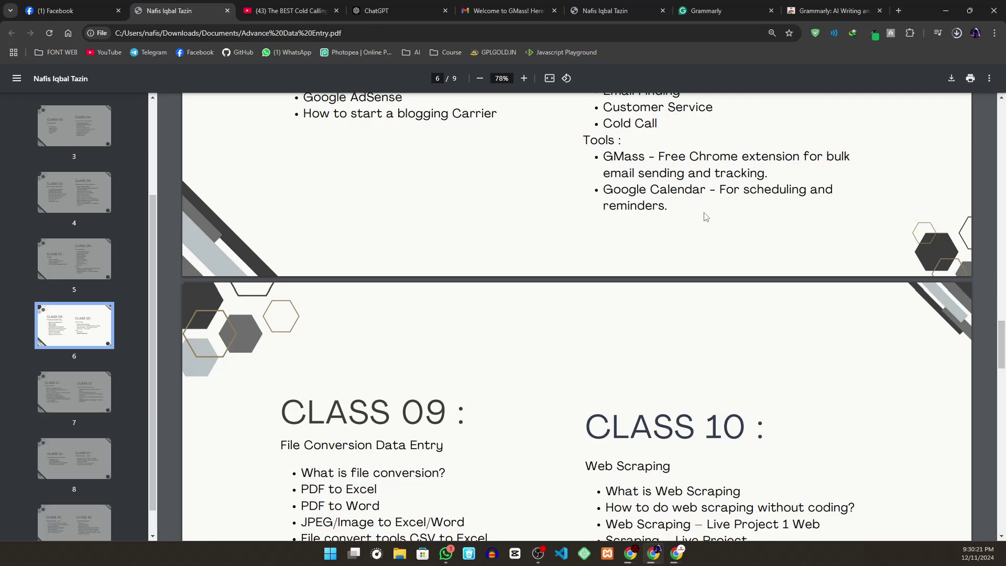
scroll(706, 217, up, 4)
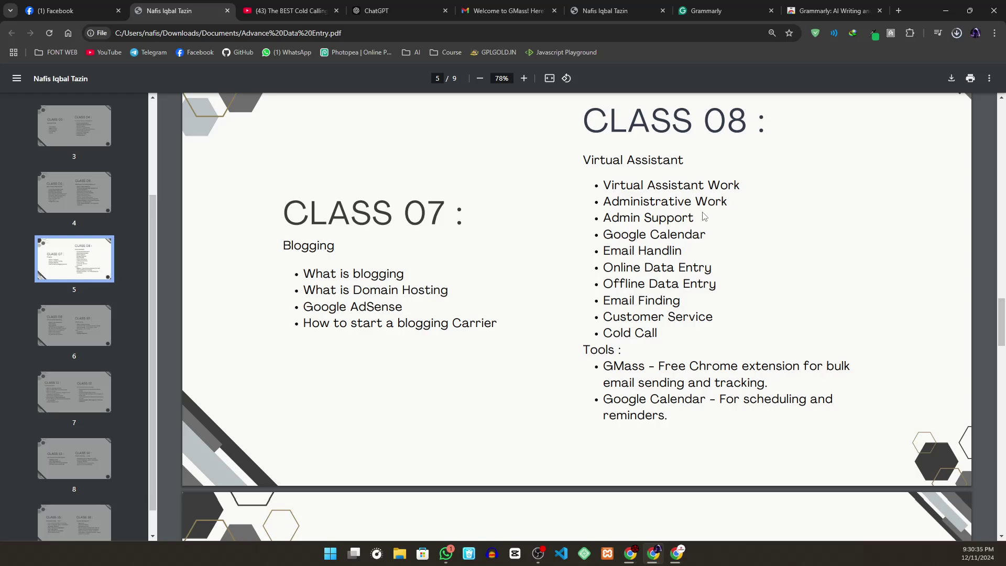
Return to the Grammarly page and pin the installed Grammarly extension to the browser toolbar.
click(746, 6)
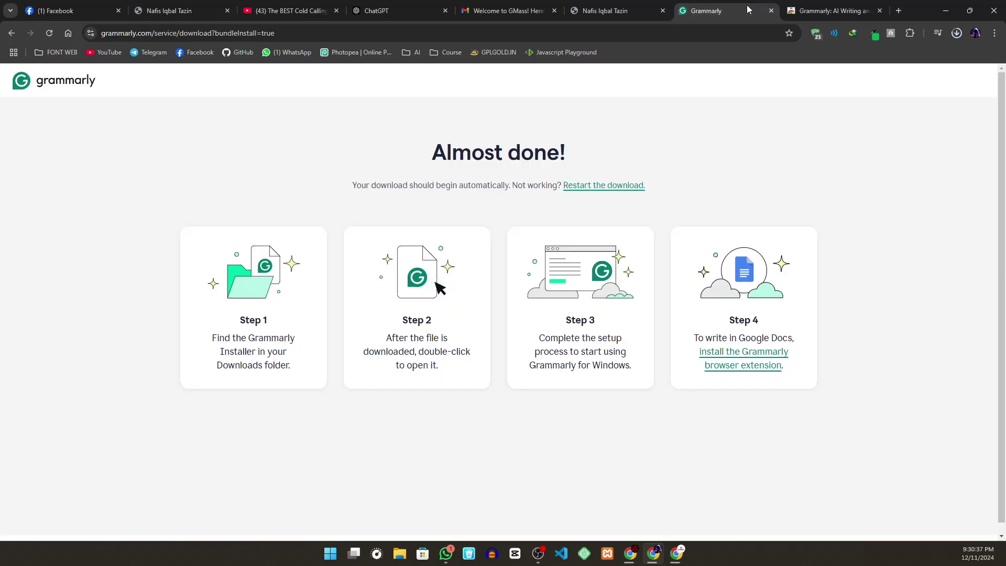
click(956, 36)
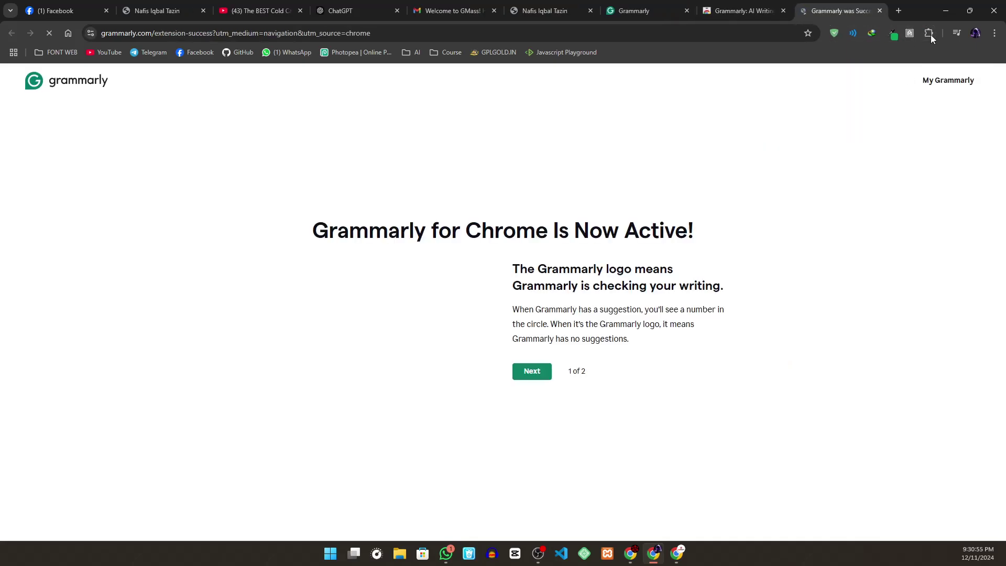
click(929, 33)
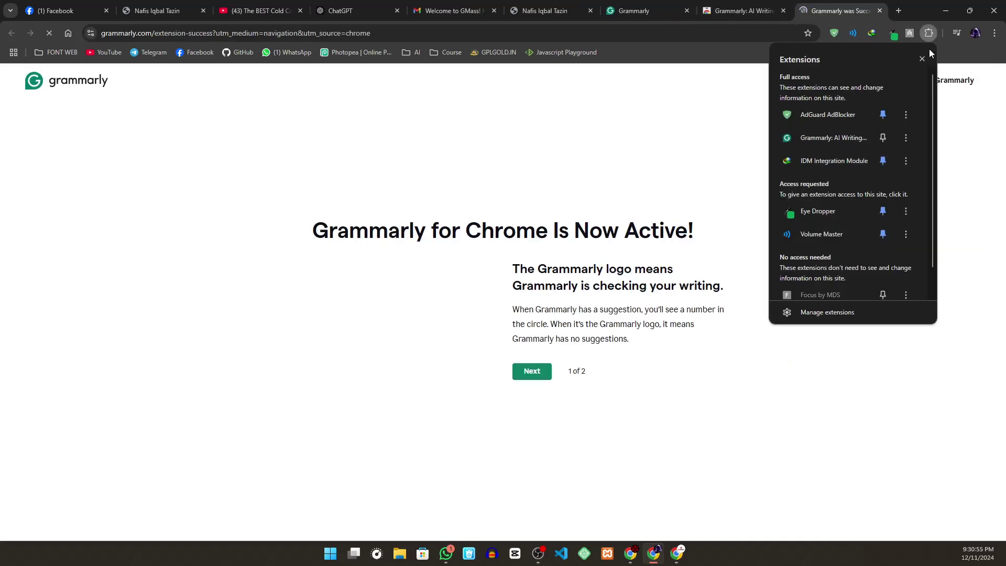
click(884, 138)
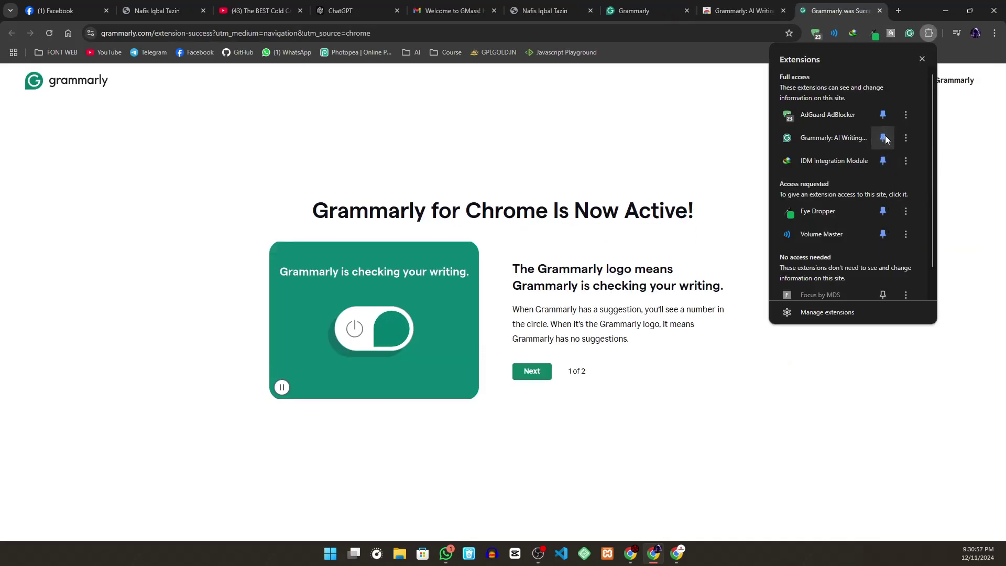
click(685, 106)
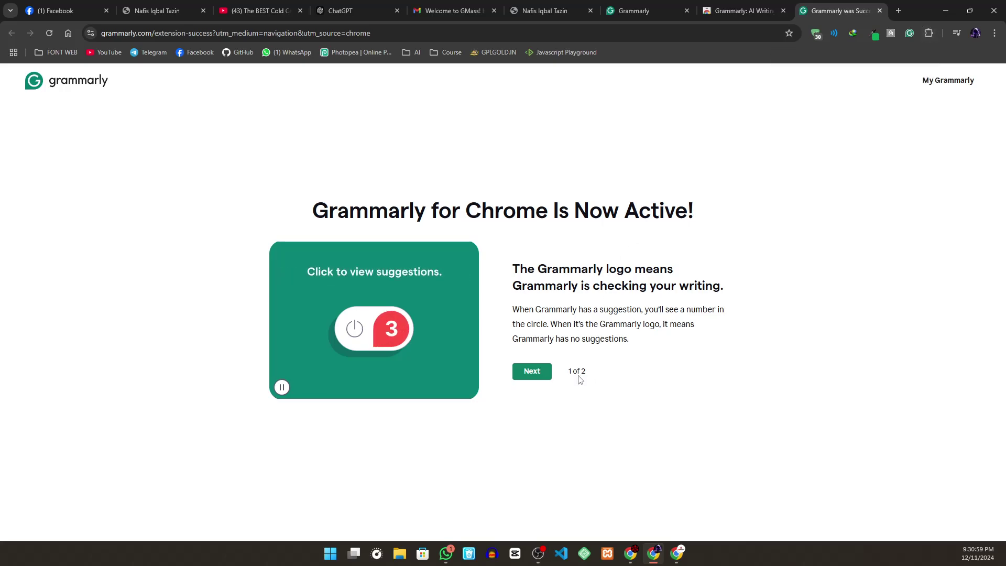
Go through the two Grammarly for Chrome introduction screens and close the setup page.
click(528, 365)
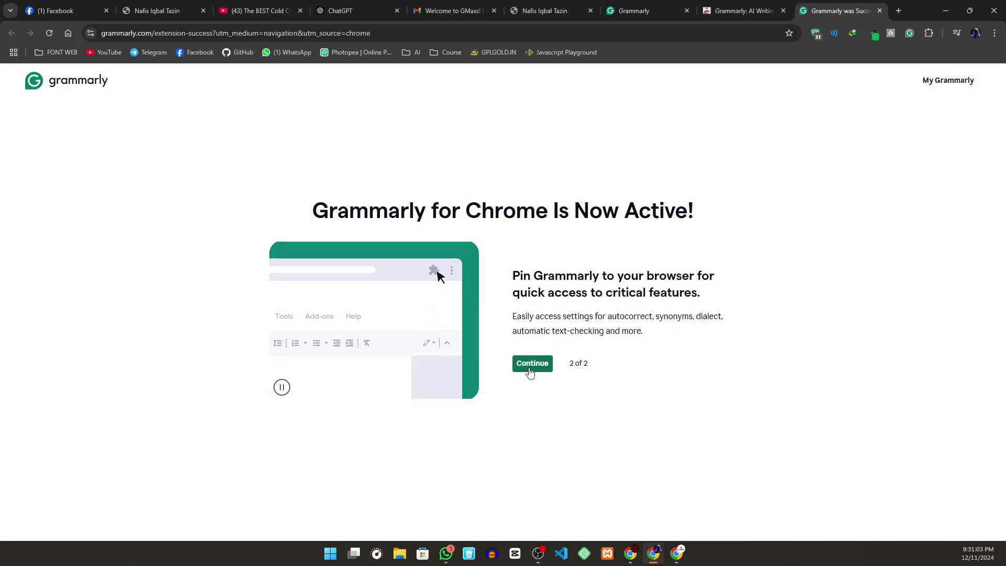
click(530, 366)
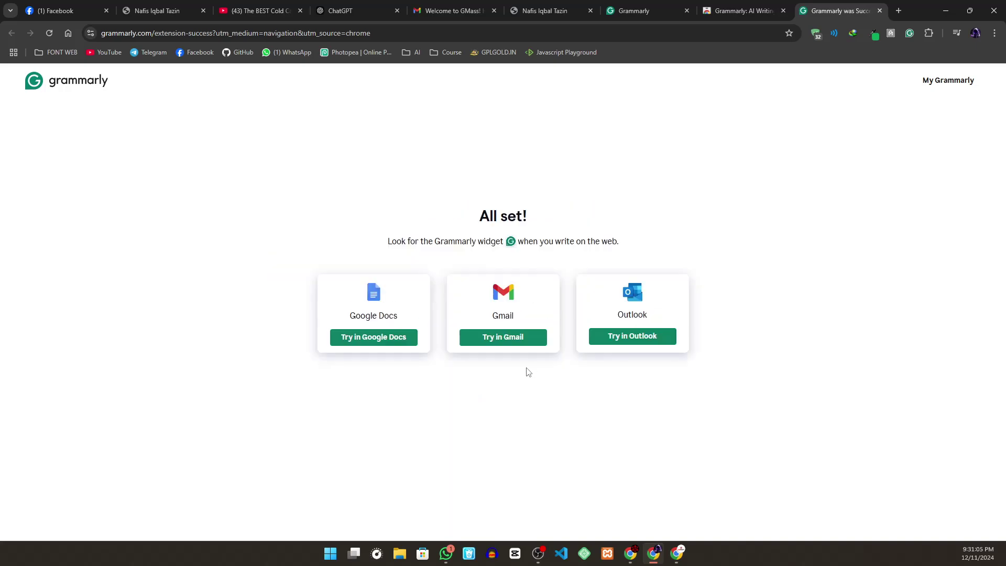
click(880, 11)
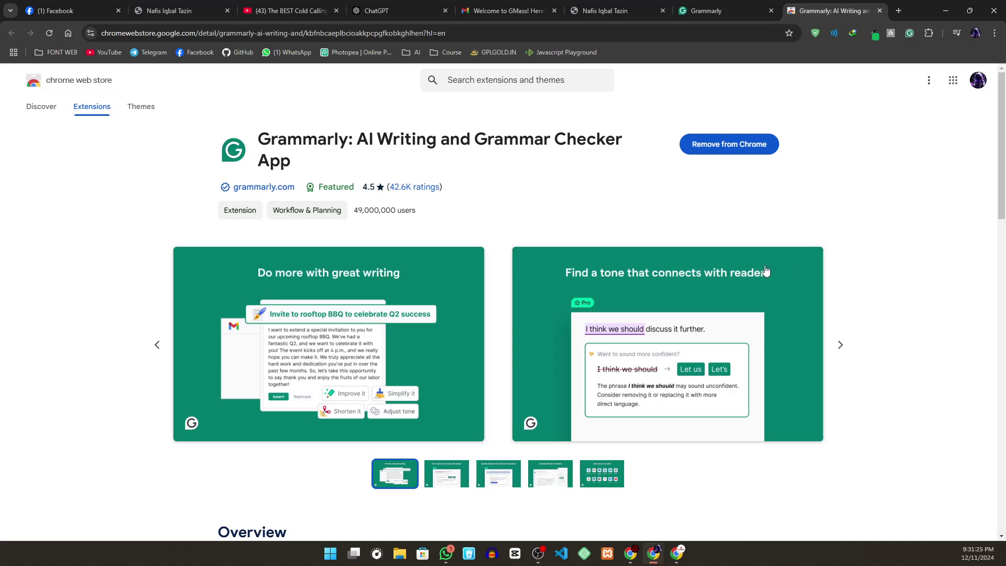
Search the web for Google Calendar in a new tab, open it and select December 12, 2024.
click(184, 7)
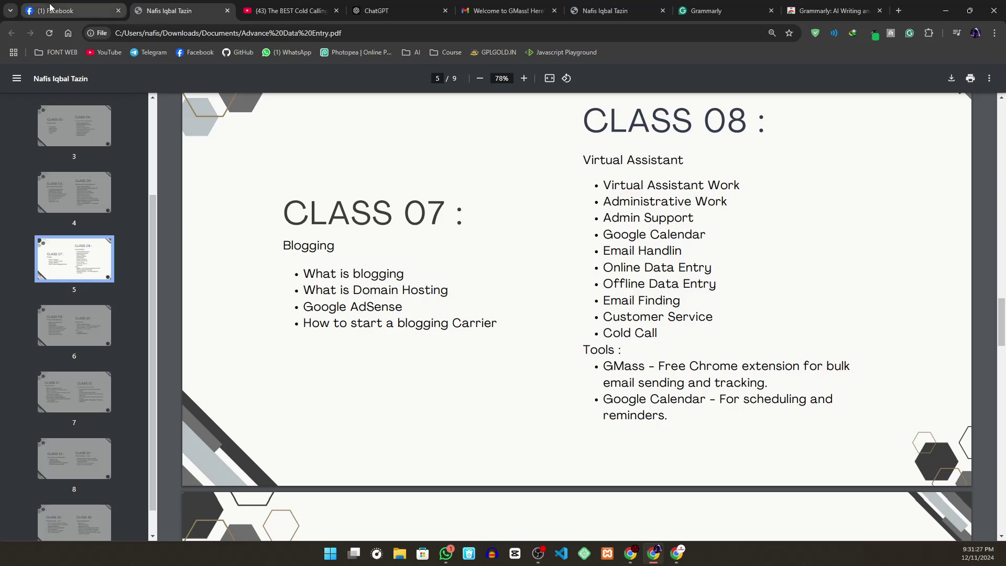
click(74, 10)
click(291, 10)
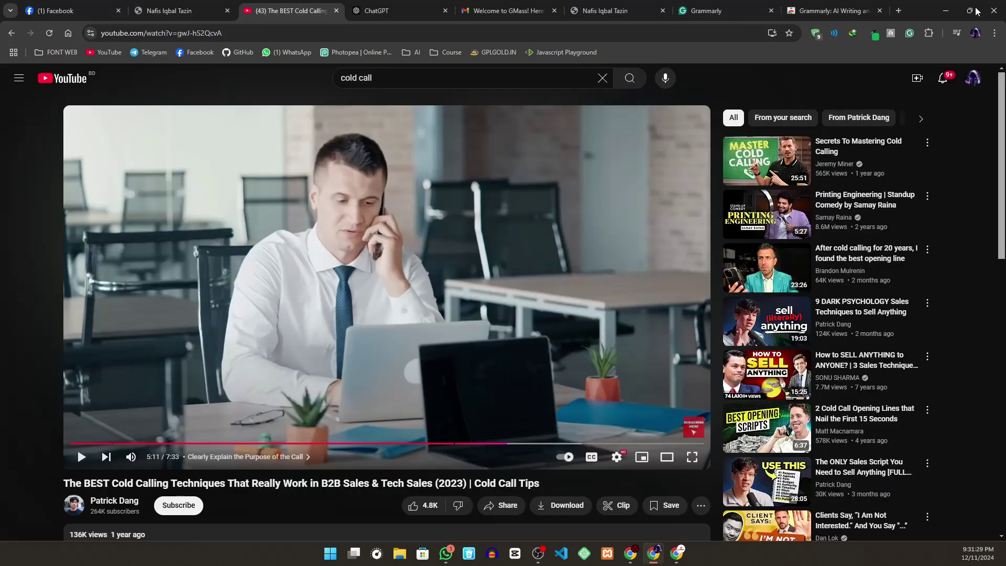
key(ctrl+t)
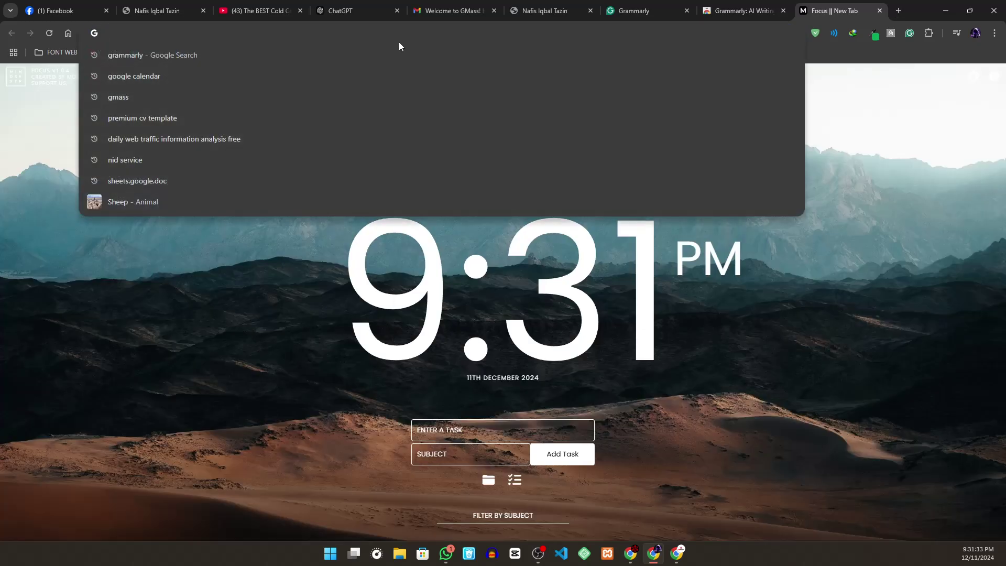
text(googl)
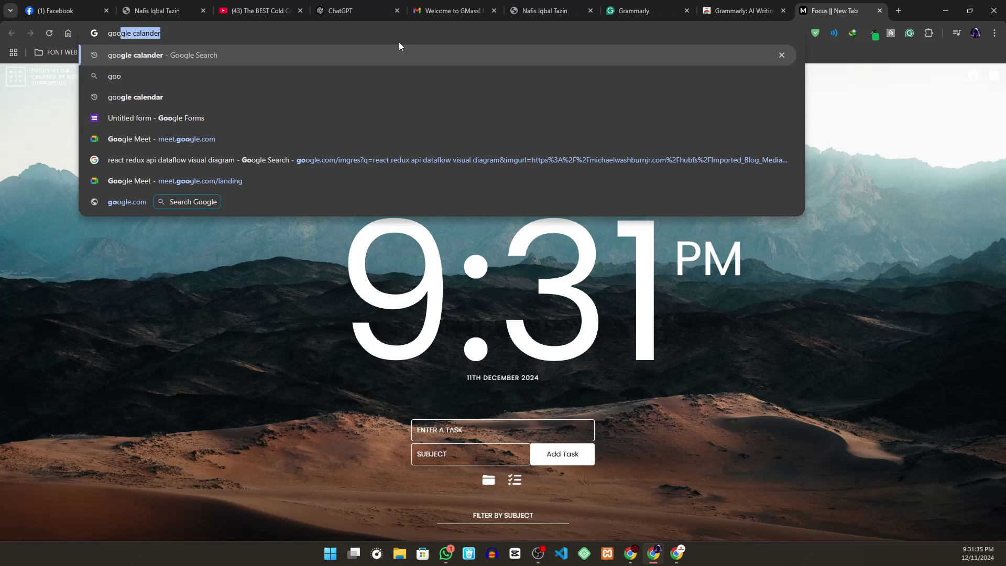
text(e cl)
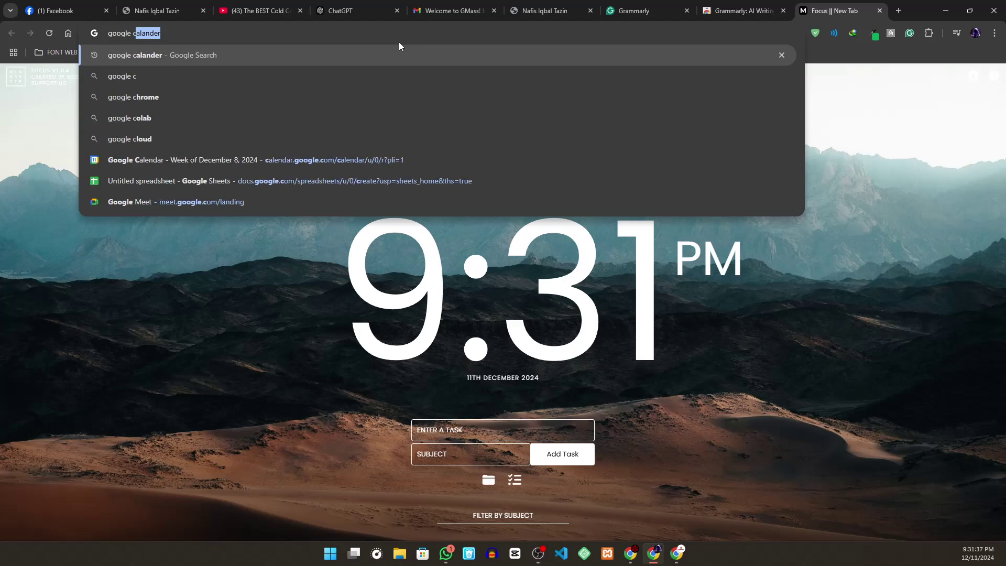
text(ande)
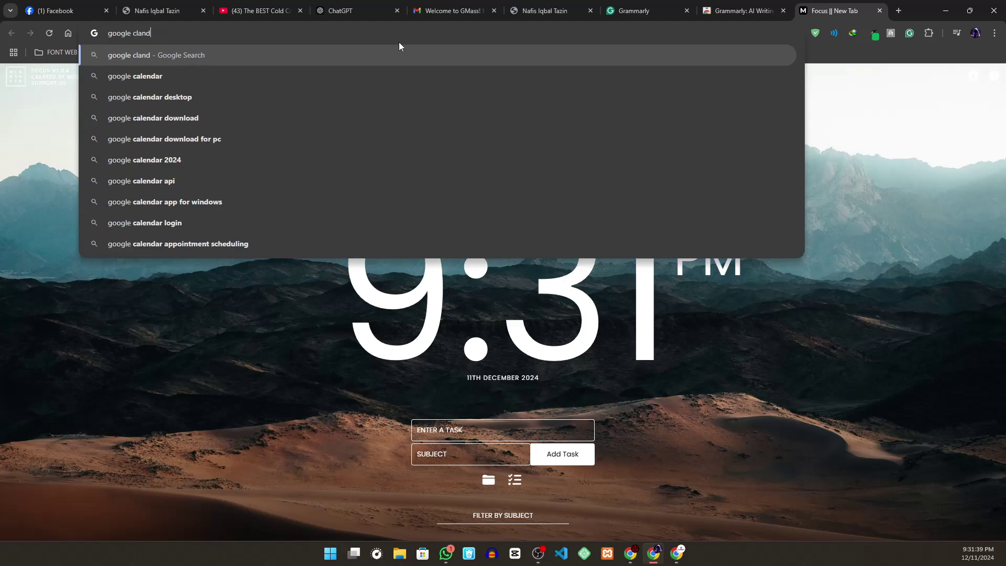
key(Return)
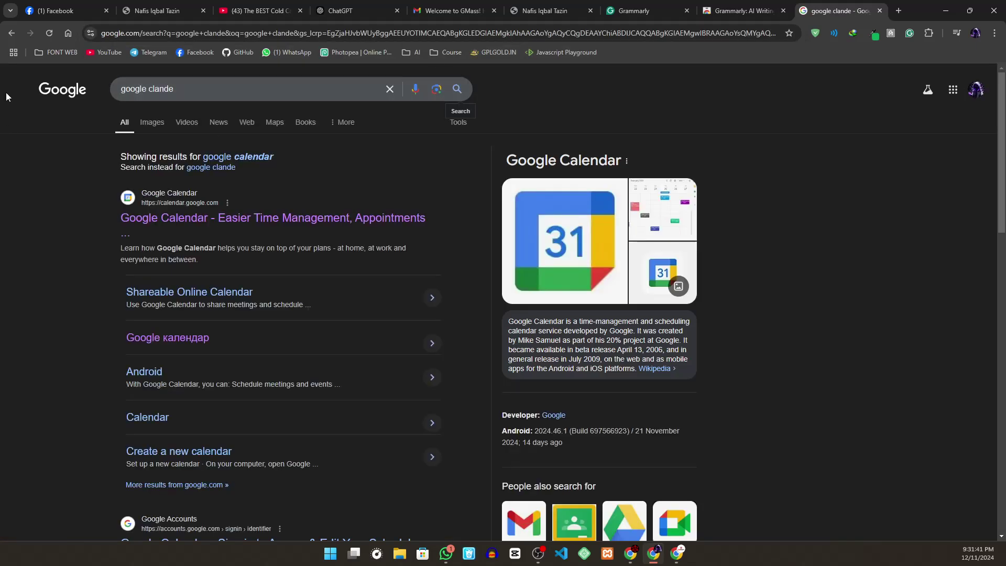
click(220, 232)
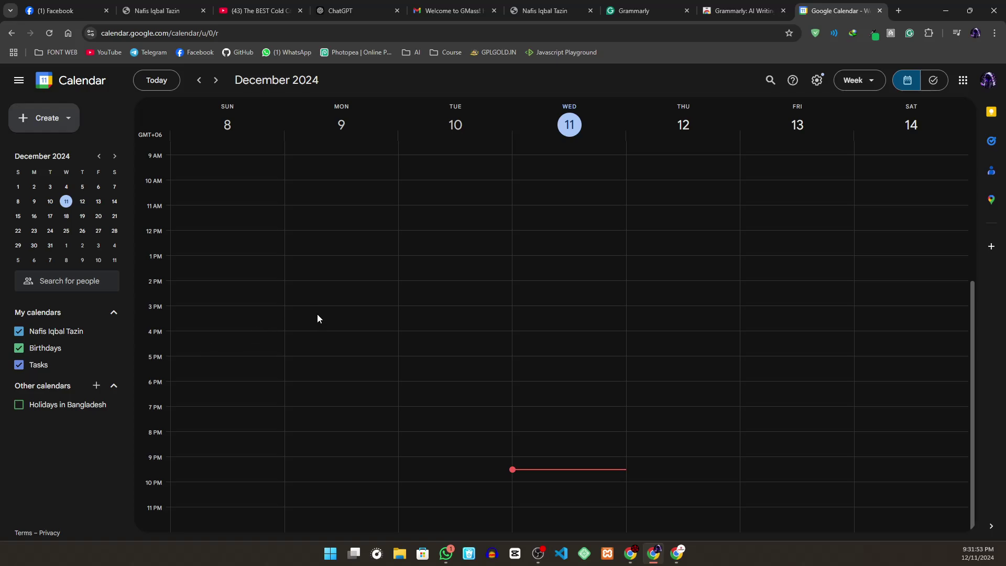
click(84, 204)
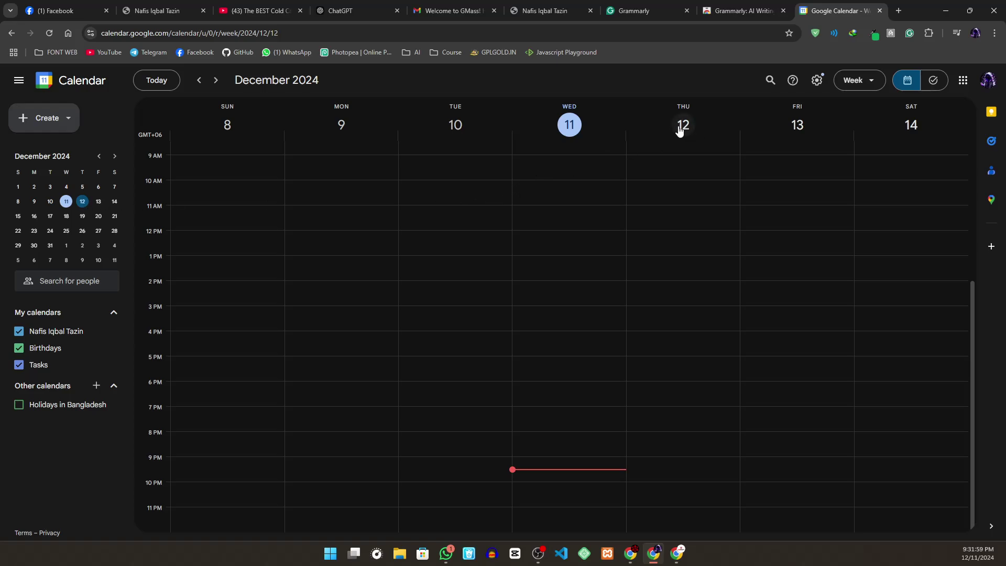
Look through the open tabs and close the Chrome Web Store page for Grammarly.
click(145, 5)
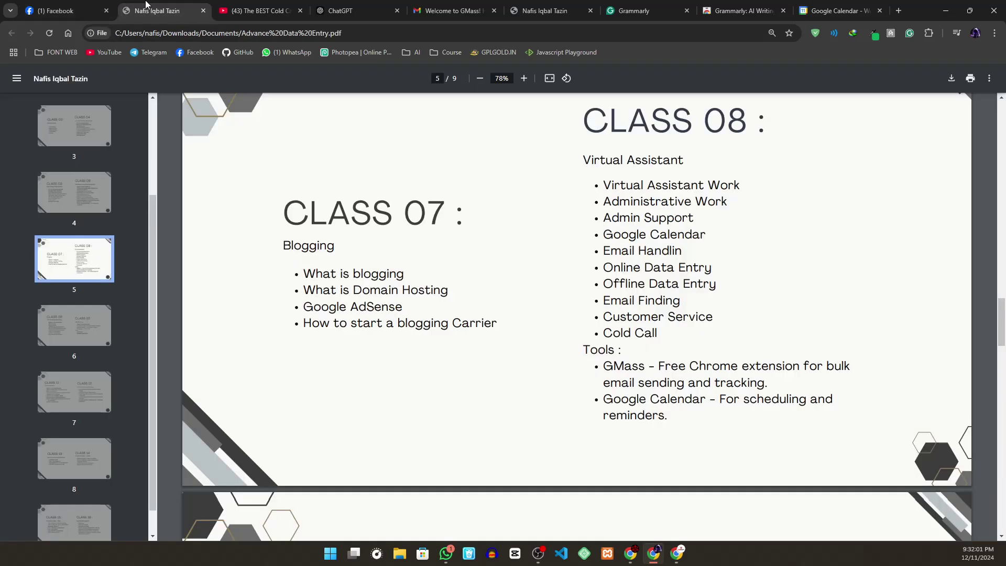
click(260, 7)
click(367, 7)
click(478, 5)
click(542, 7)
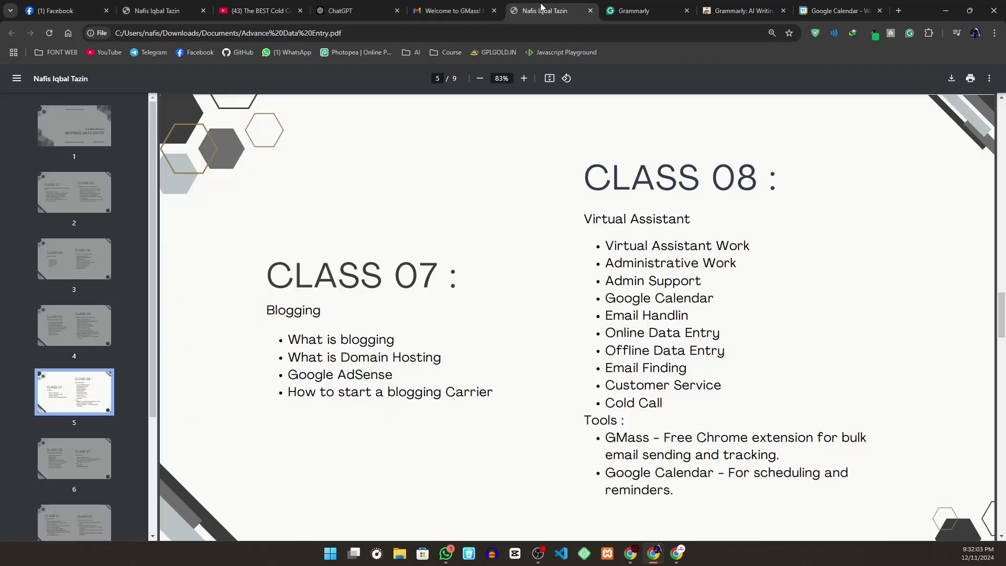
click(616, 6)
click(748, 10)
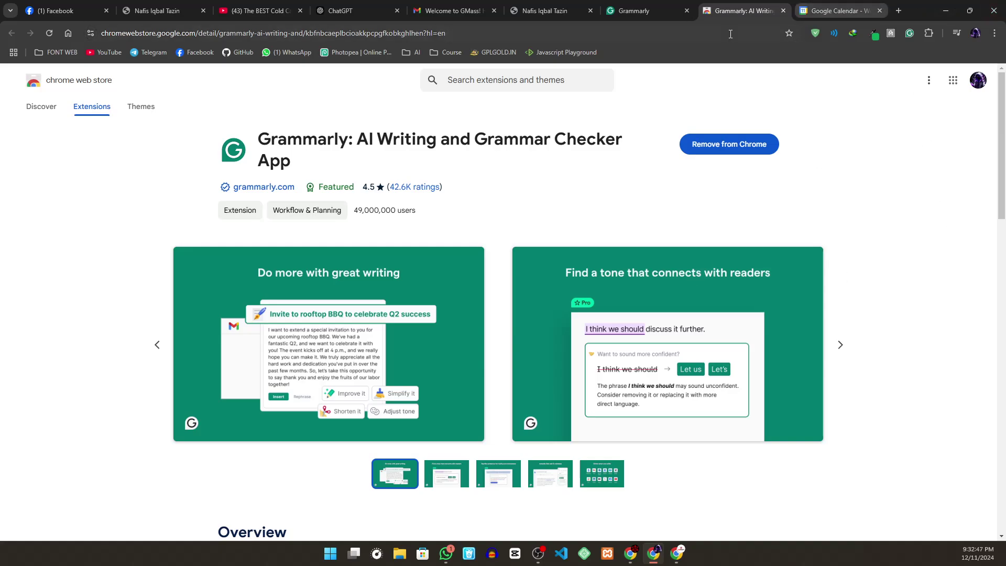
click(782, 10)
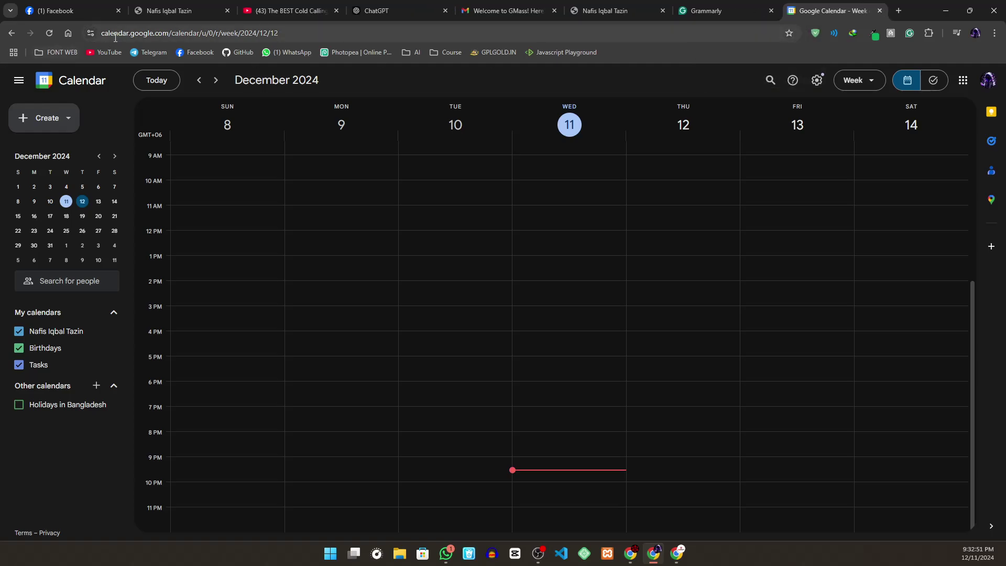
Show Class 09 in the course PDF and briefly highlight its title, File Conversion Data Entry.
click(166, 10)
scroll(573, 278, down, 6)
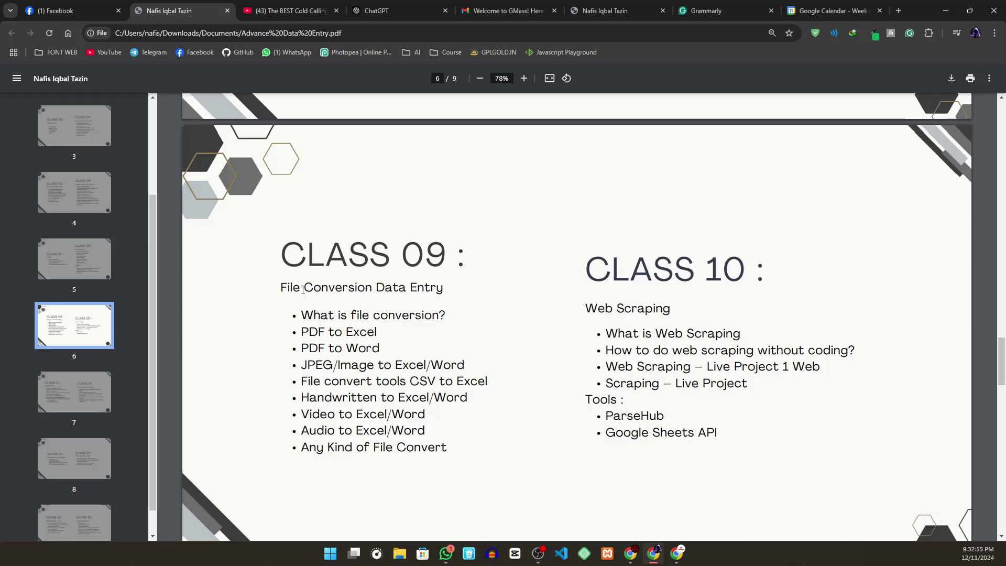
drag(294, 288, 430, 293)
click(431, 293)
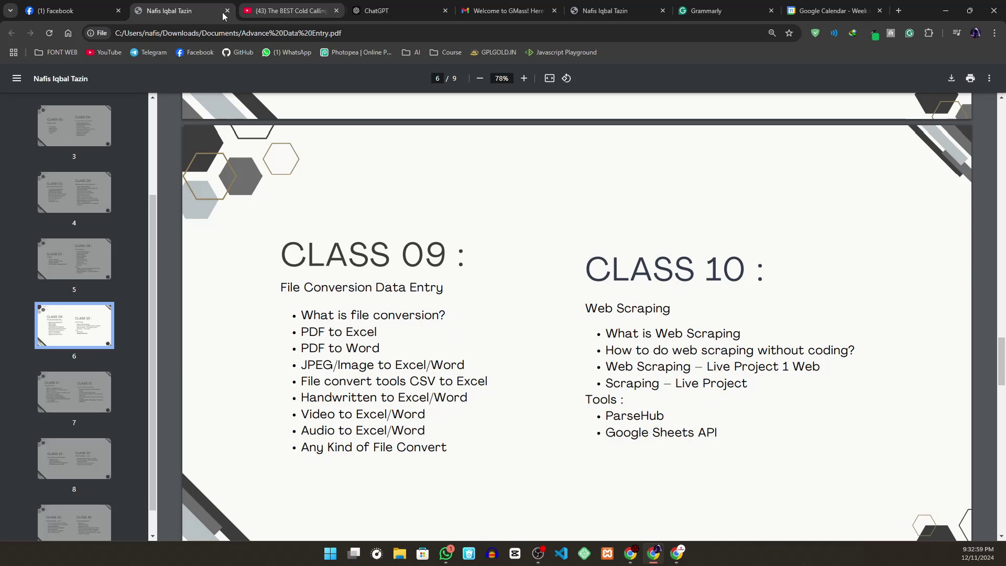
Close the YouTube, ChatGPT, Gmail, duplicate course PDF and Grammarly tabs.
click(328, 11)
click(334, 11)
click(336, 11)
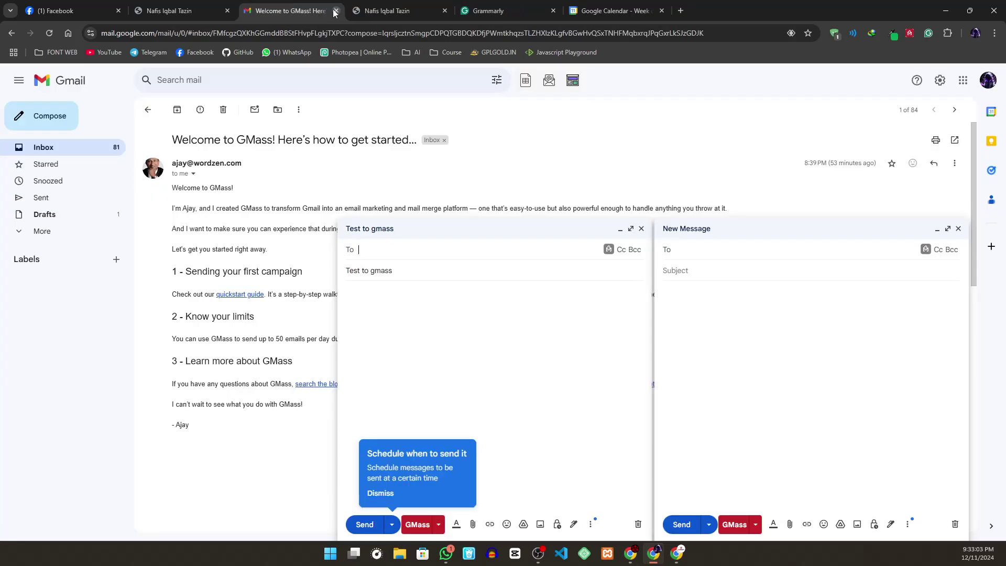
click(335, 11)
click(336, 11)
click(336, 11)
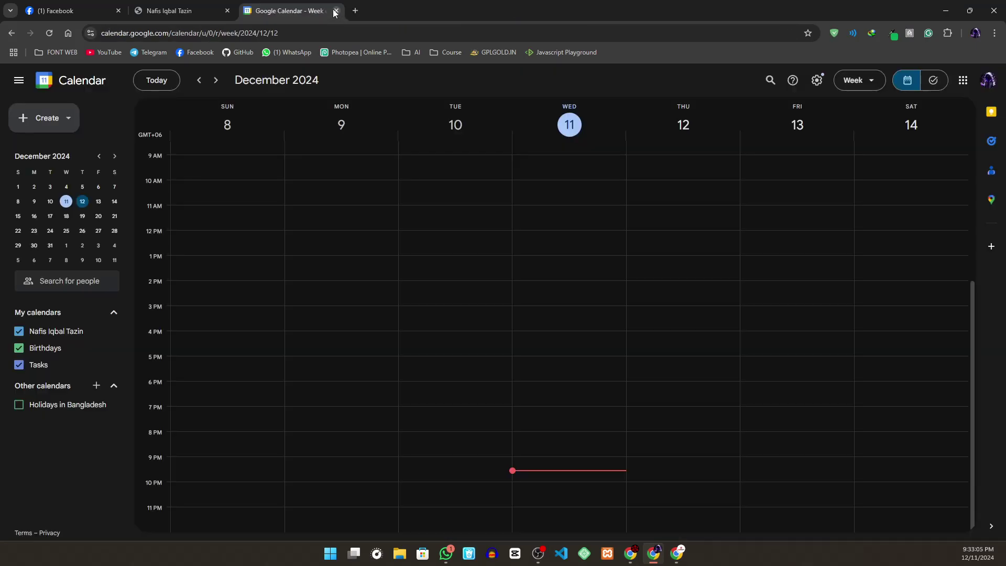
Close the Google Calendar tab and open a maximized File Explorer window.
click(336, 11)
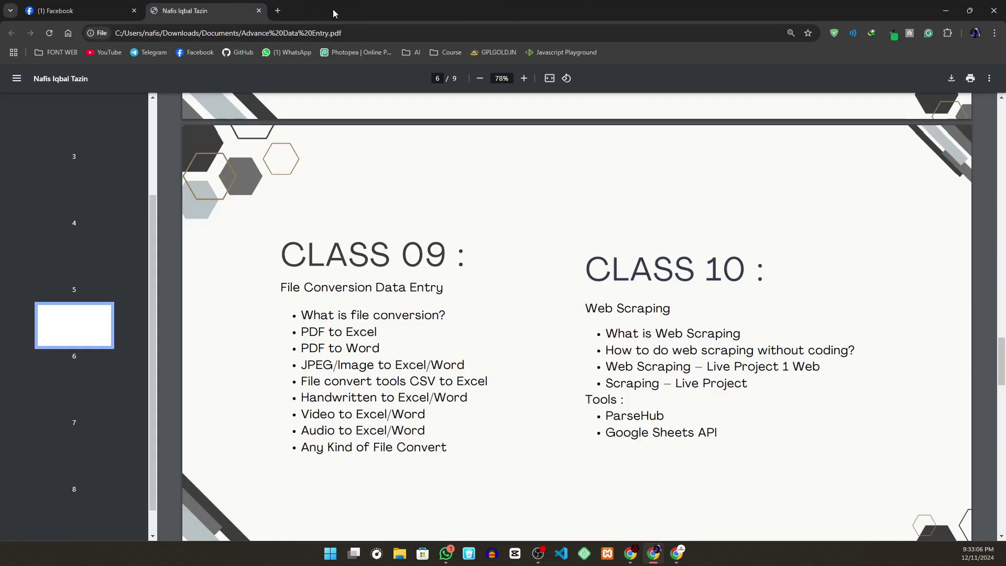
click(403, 560)
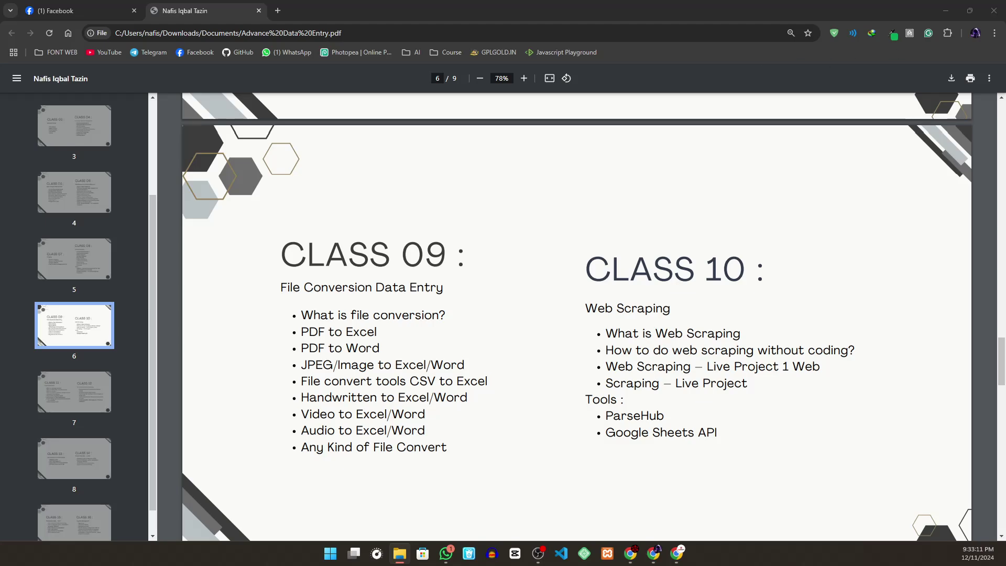
drag(891, 74, 367, 74)
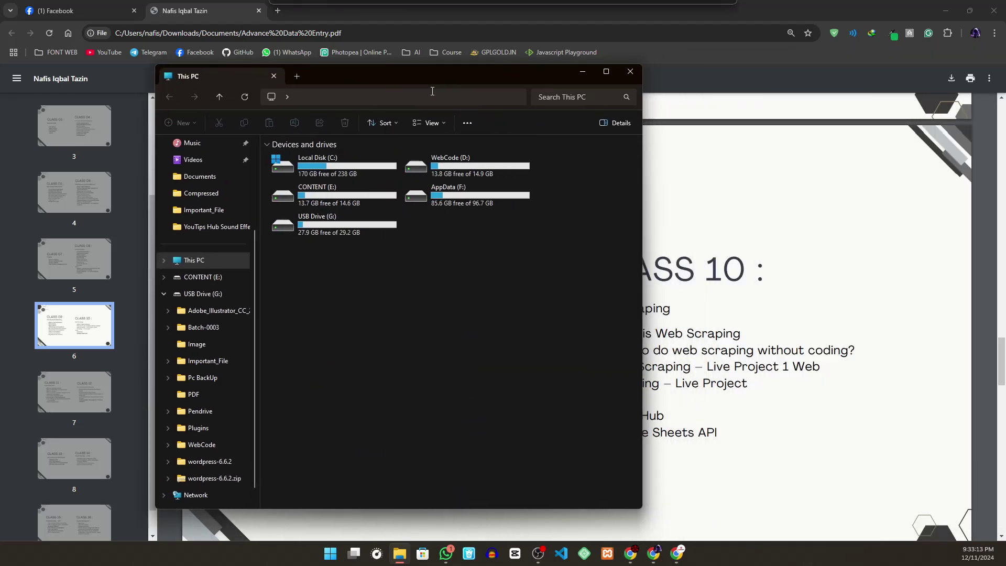
click(605, 76)
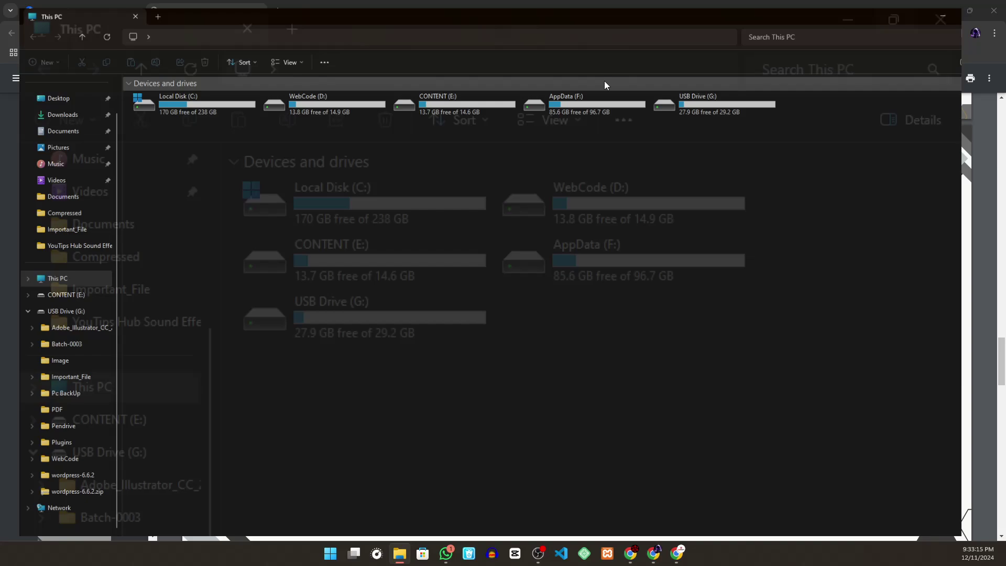
Look through the Documents folder inside Downloads and the main Documents folder, including Custom Office Templates.
click(44, 109)
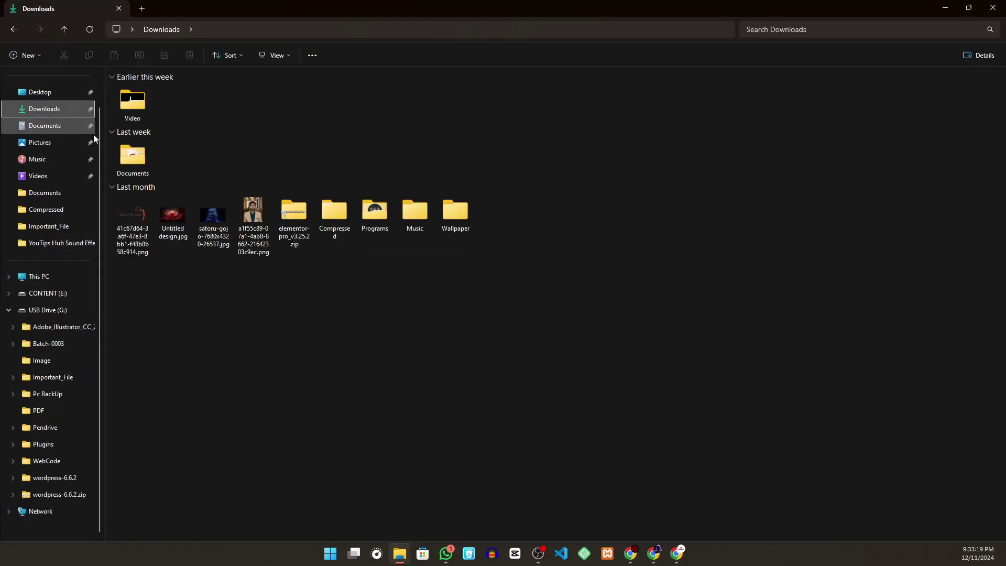
double_click(135, 155)
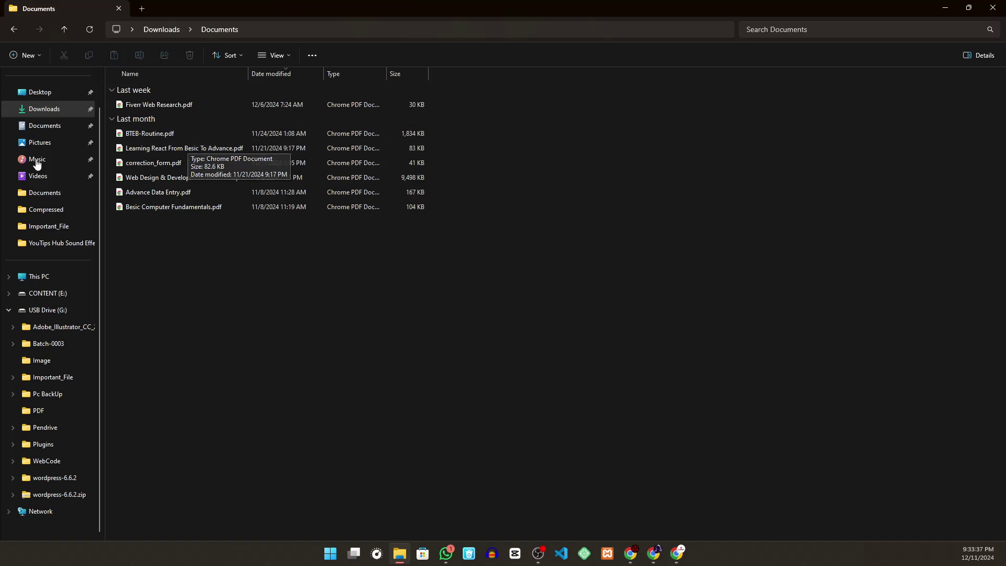
click(53, 140)
click(48, 126)
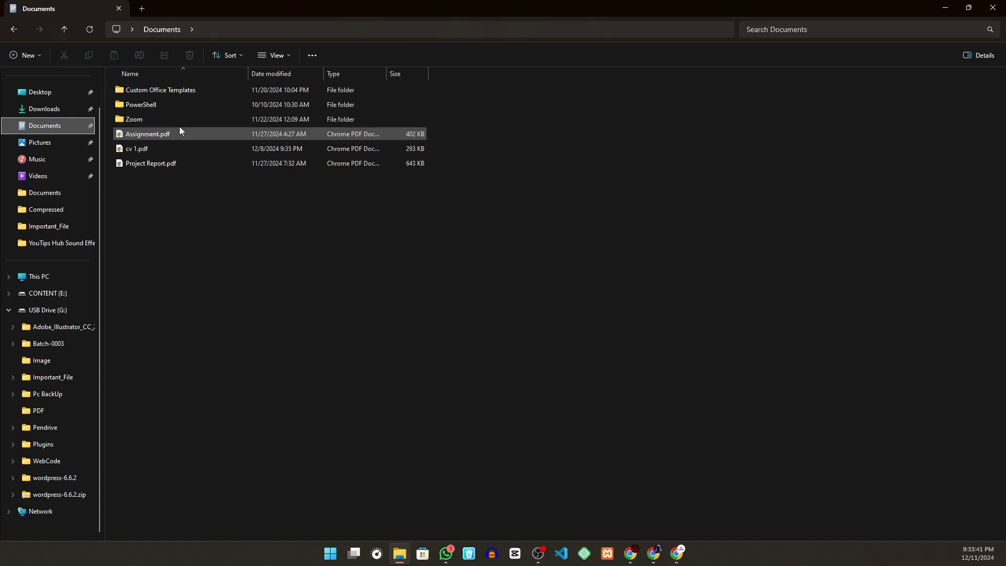
double_click(230, 89)
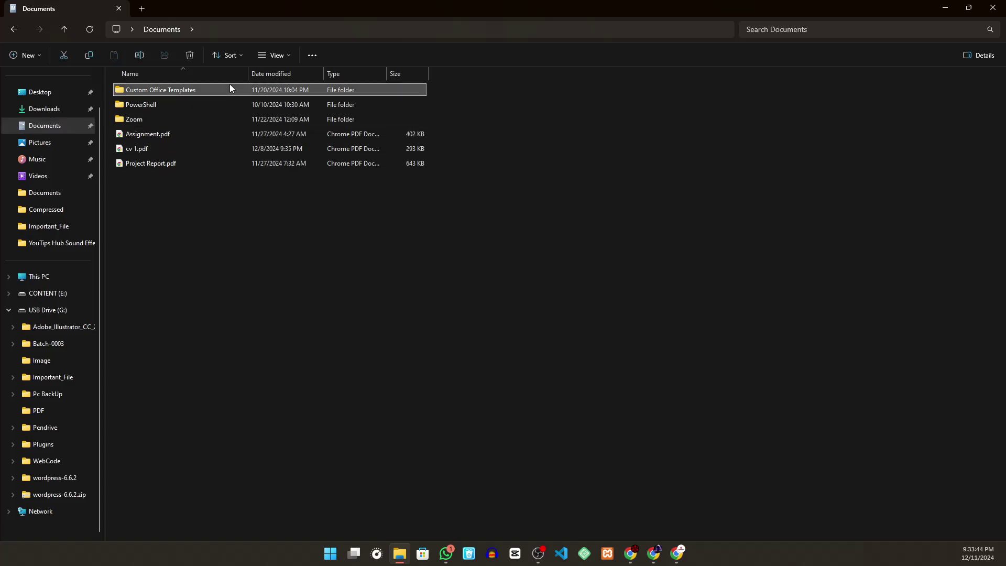
click(14, 29)
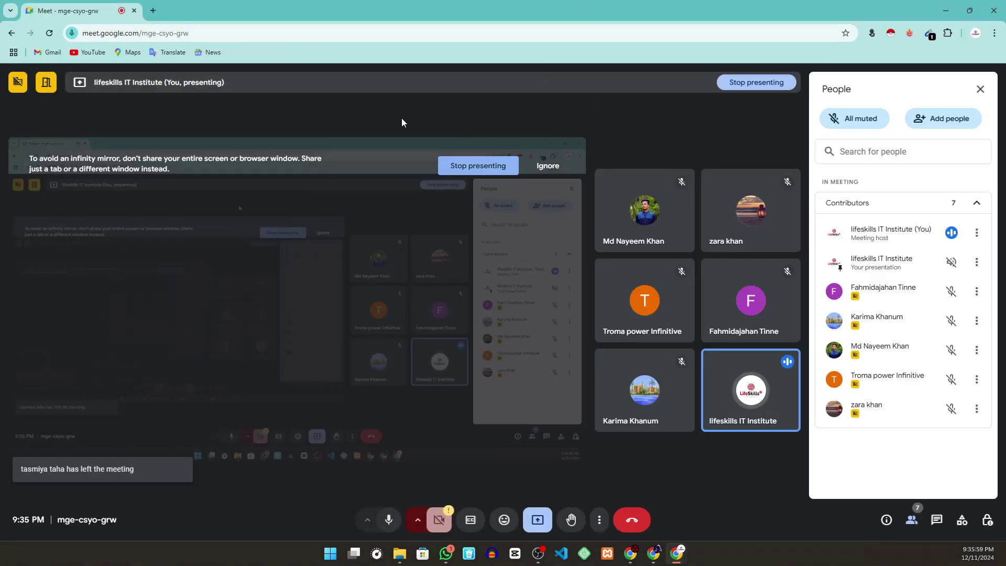
Return from the Google Meet window to the browser window with the course PDF and open a new tab.
key(alt+Tab)
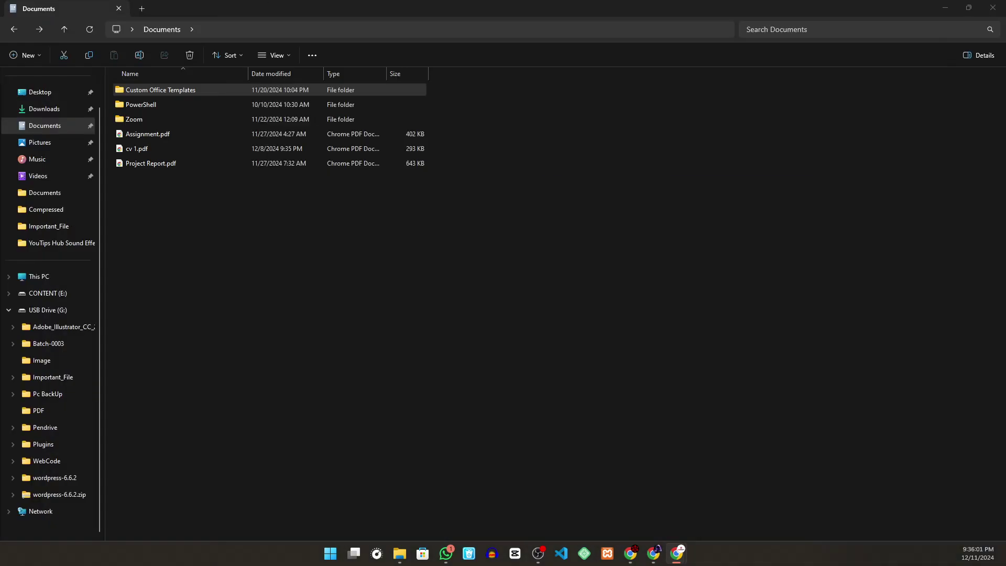
click(399, 553)
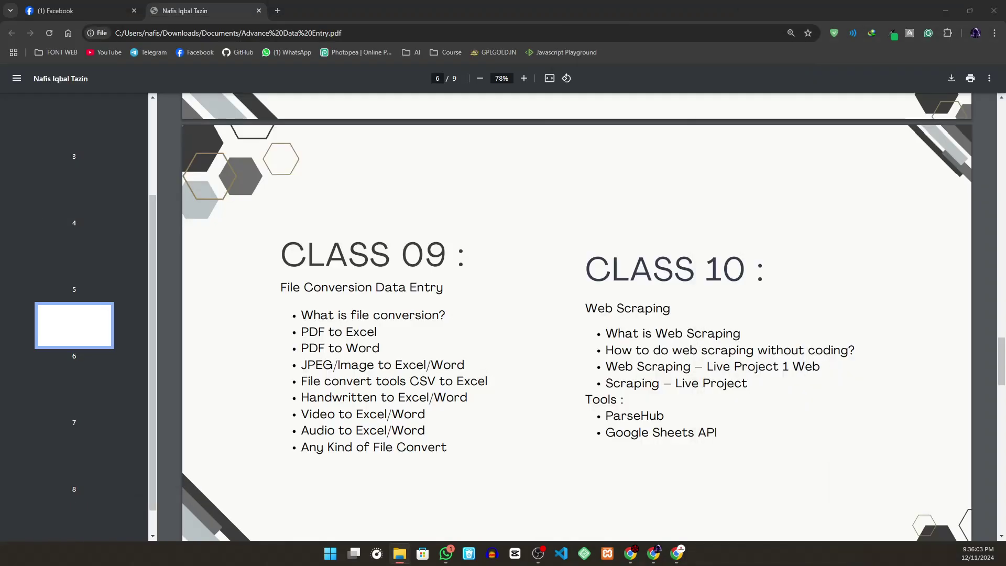
click(277, 15)
click(264, 32)
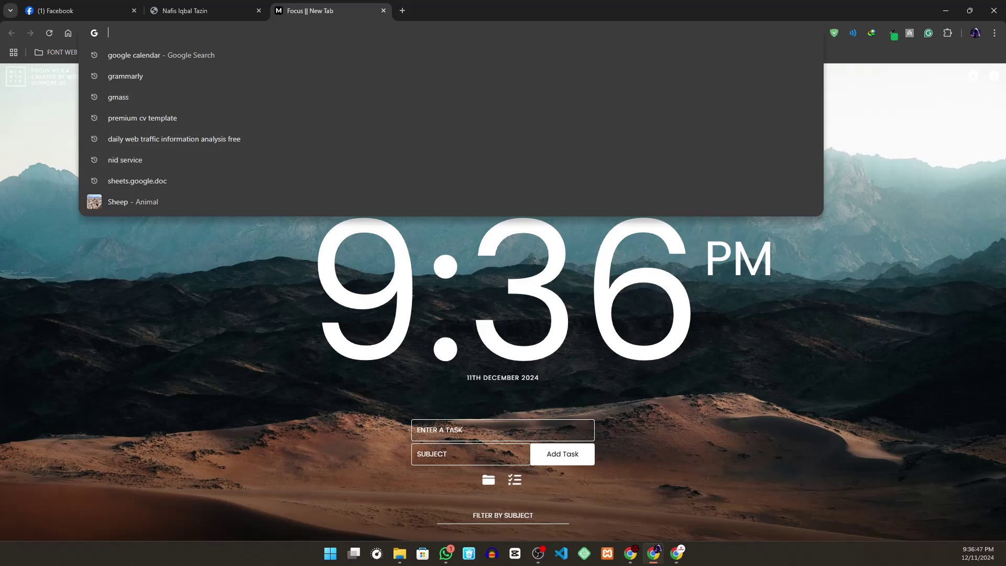
key(super+e)
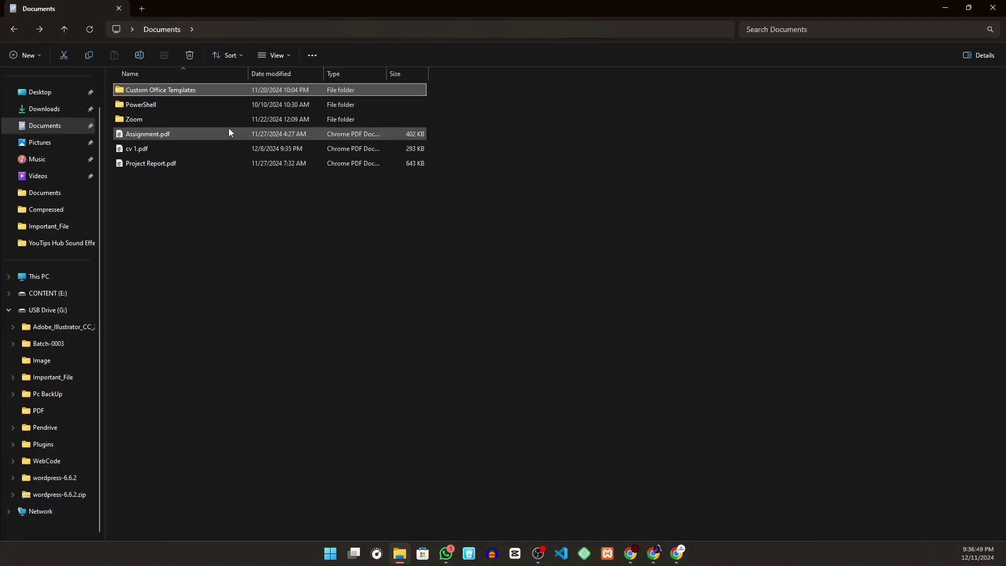
drag(391, 9, 538, 83)
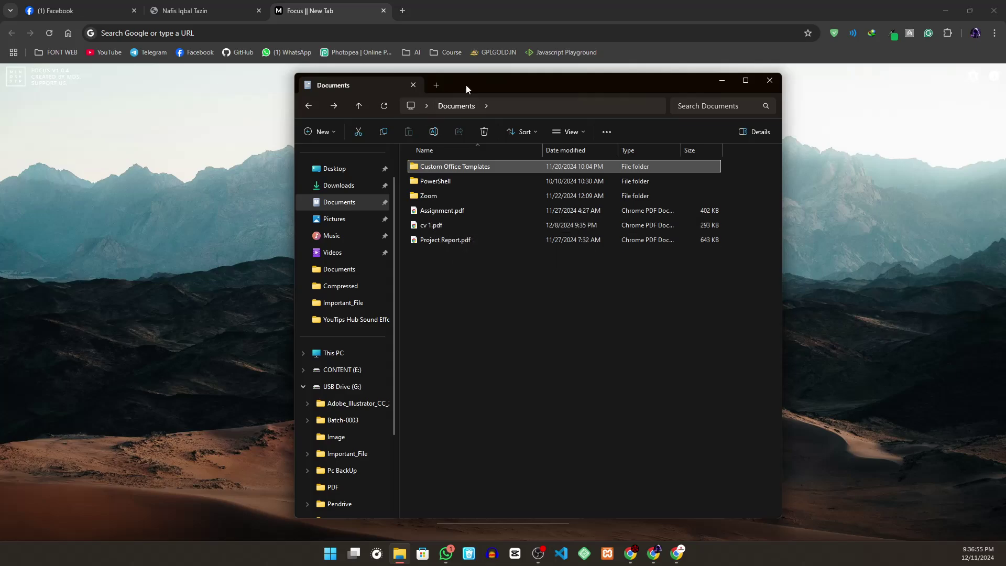
drag(467, 84, 824, 88)
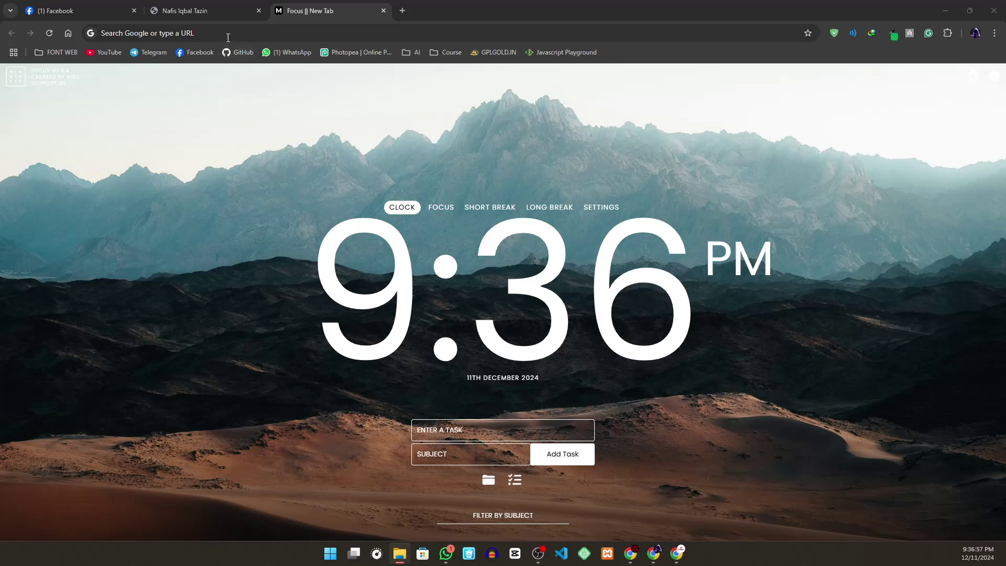
Search the web for "pdf to word free file converter".
click(227, 35)
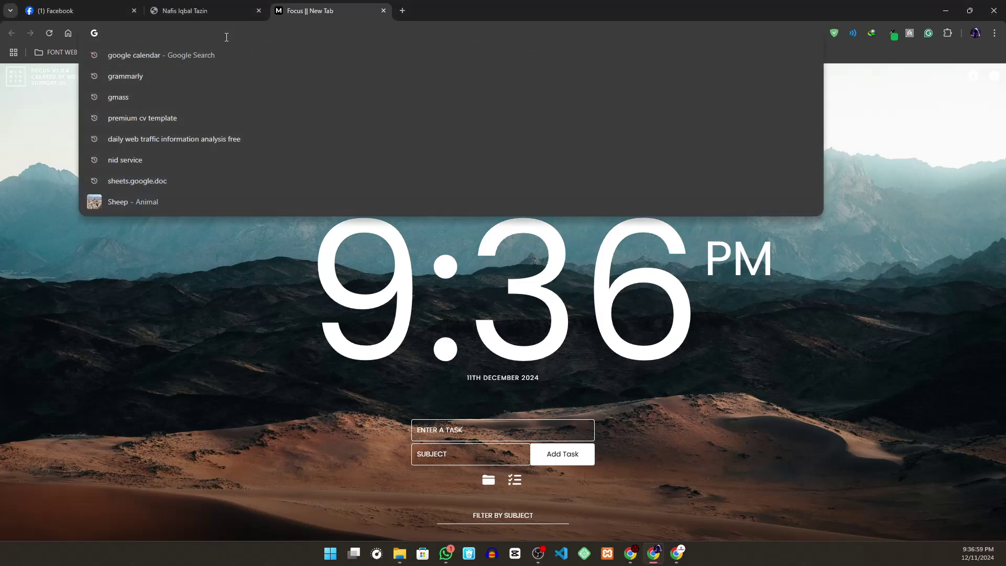
text(pdf )
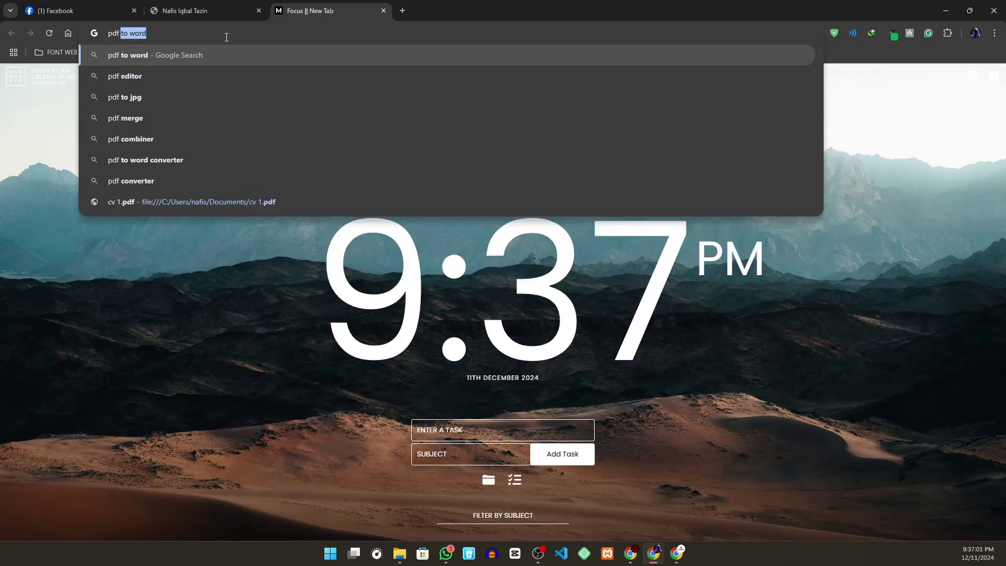
text(to)
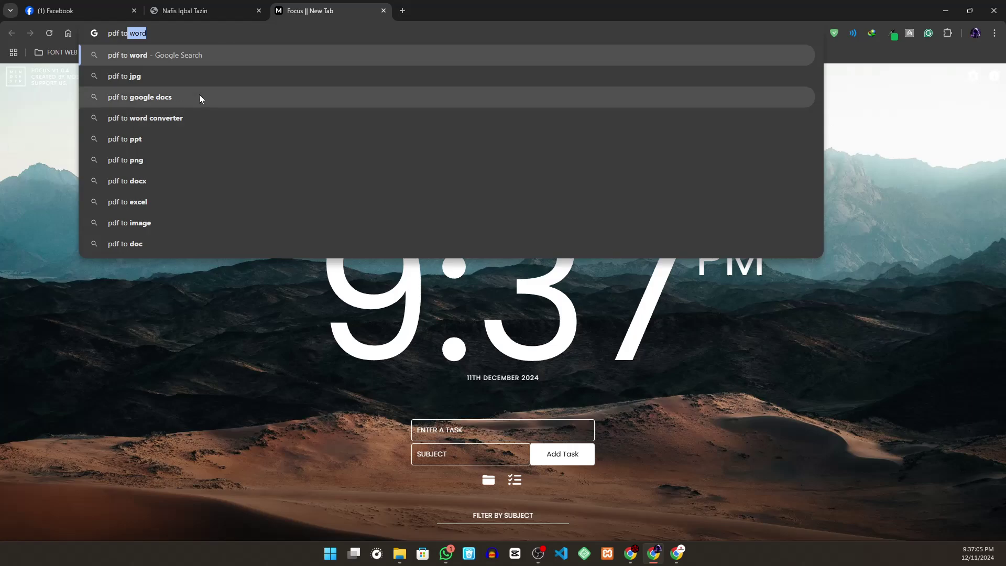
drag(120, 34, 73, 35)
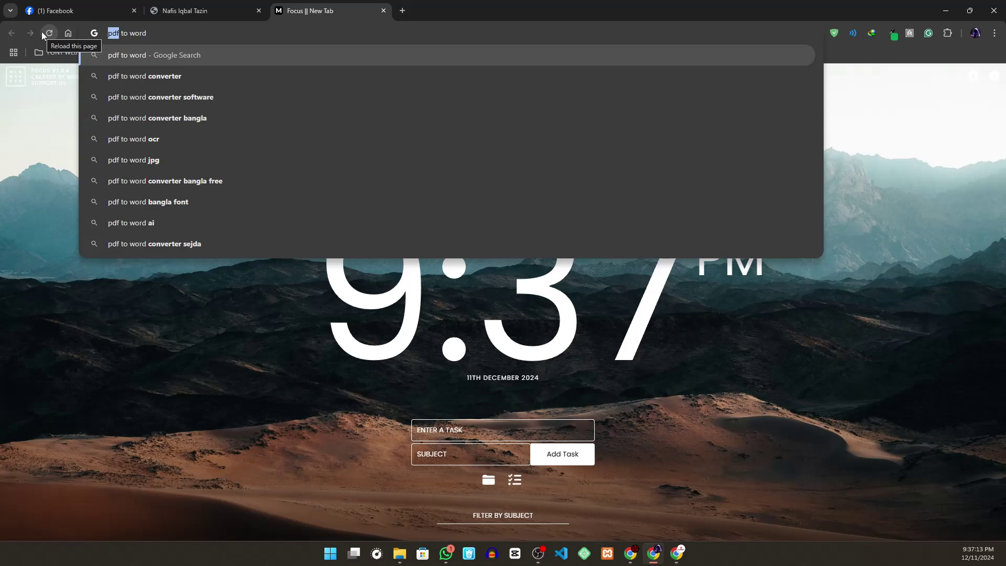
key(ctrl+Right)
key(ctrl+Right)
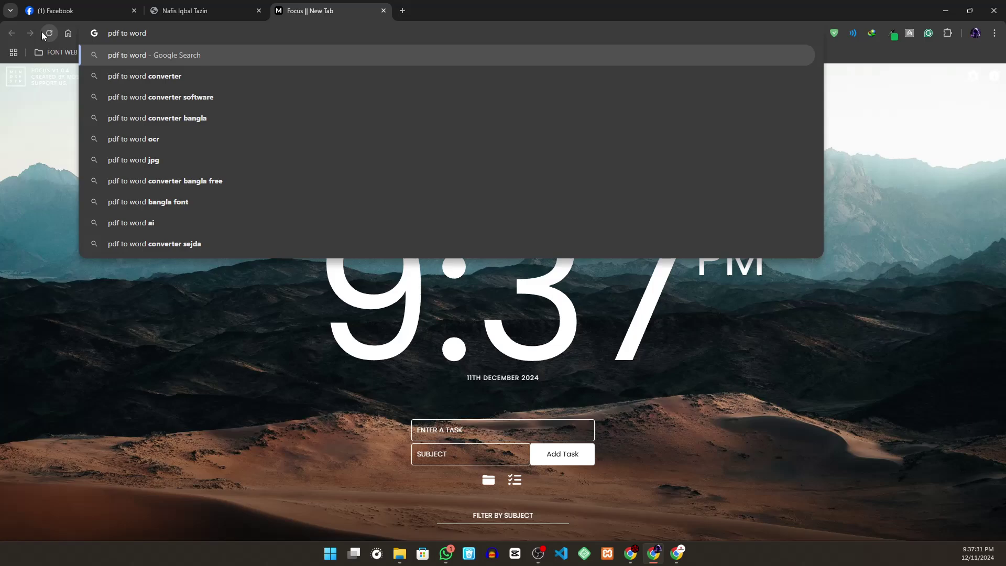
text(free f)
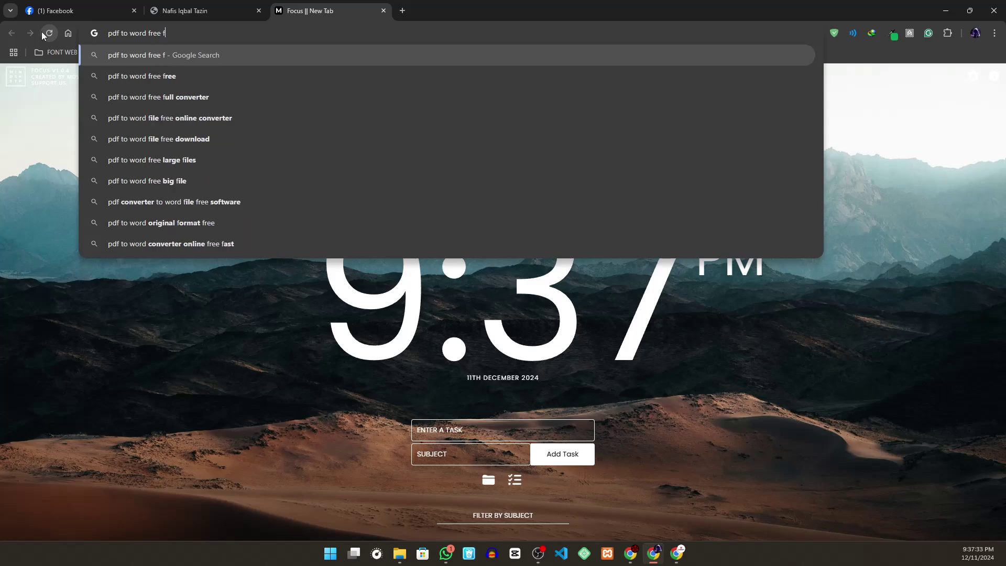
text(il)
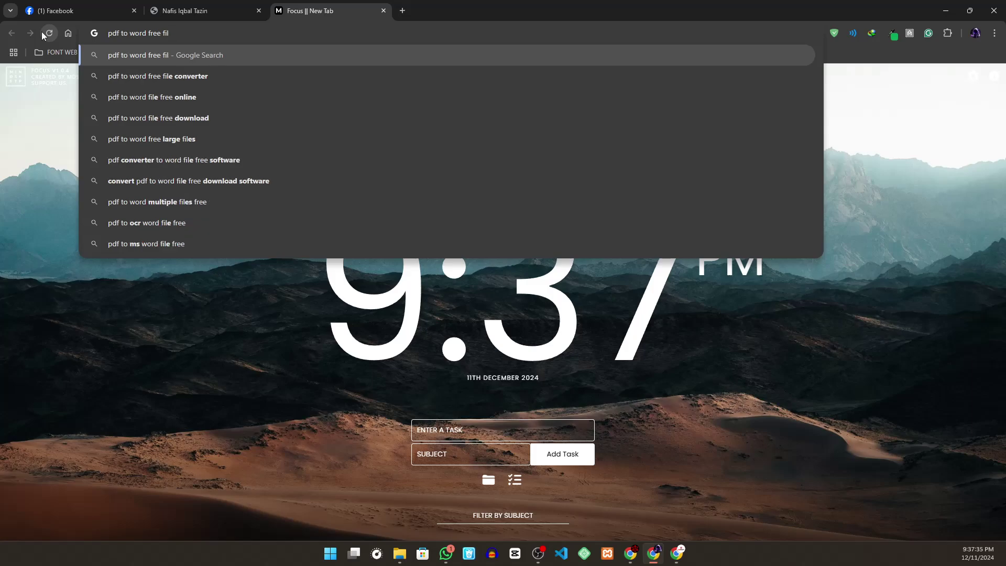
text(e cob)
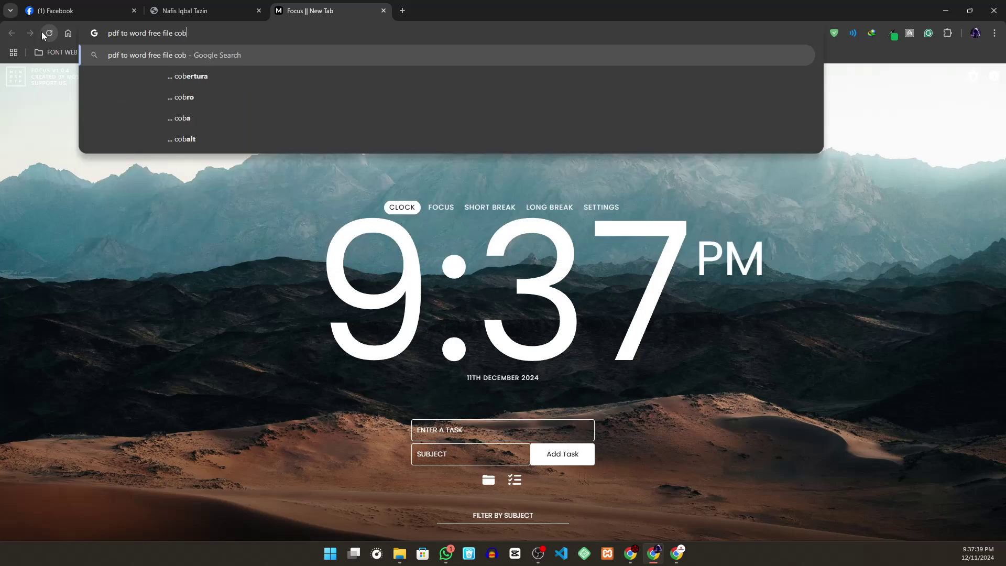
key(BackSpace)
text(nverter)
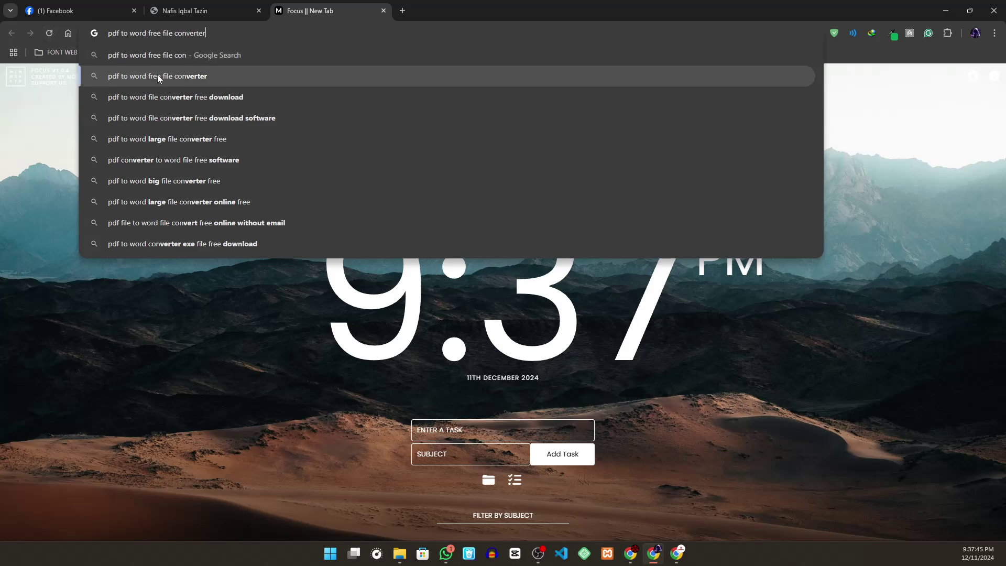
click(157, 76)
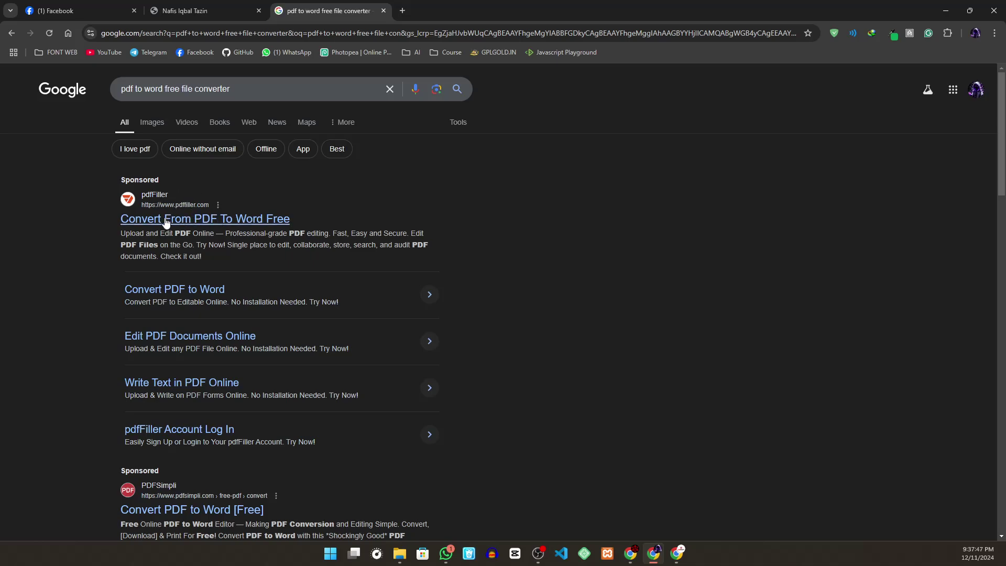
Open the iLovePDF result for converting PDF to Word and go back to the search results.
scroll(168, 230, down, 4)
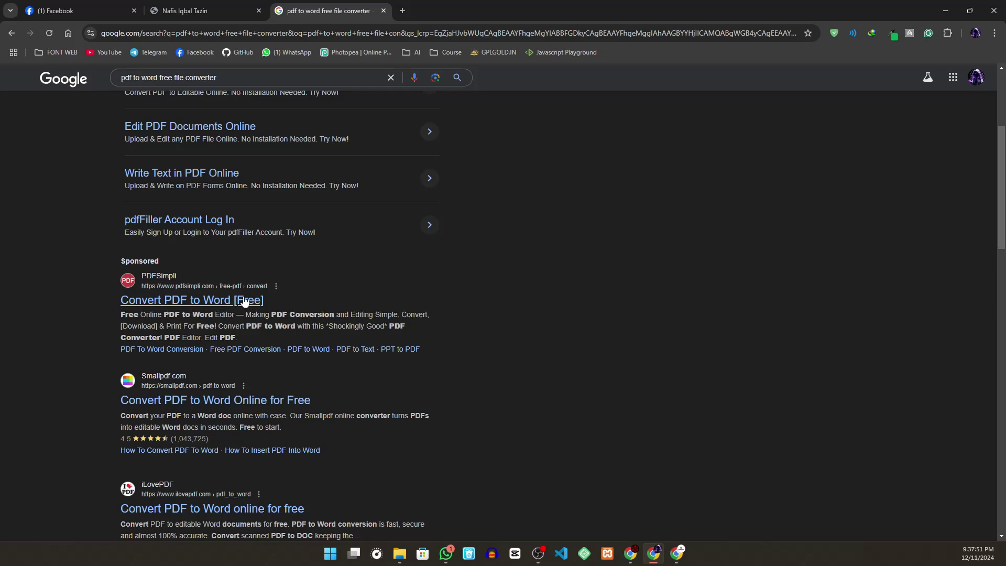
scroll(170, 307, down, 2)
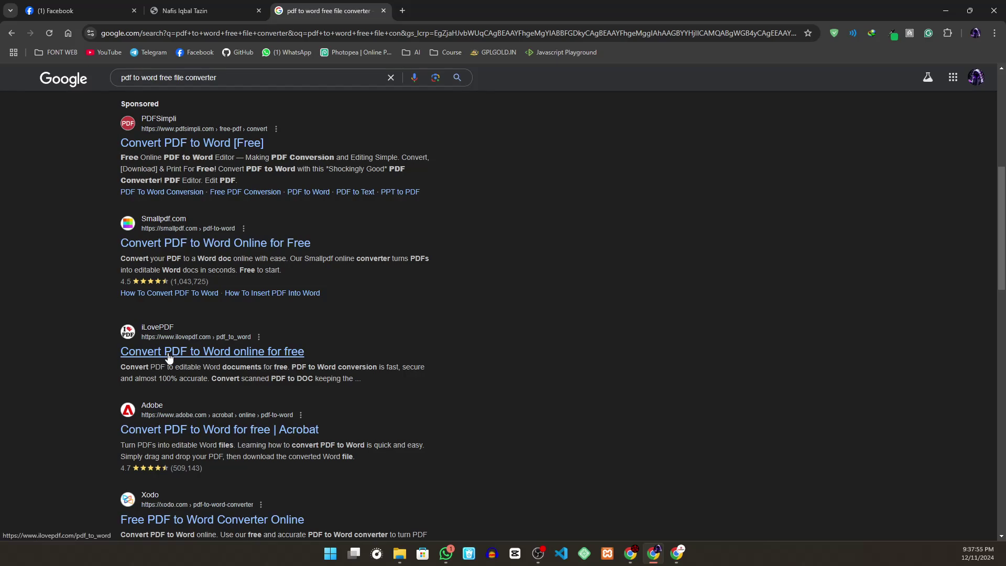
right_click(167, 356)
key(Escape)
click(200, 357)
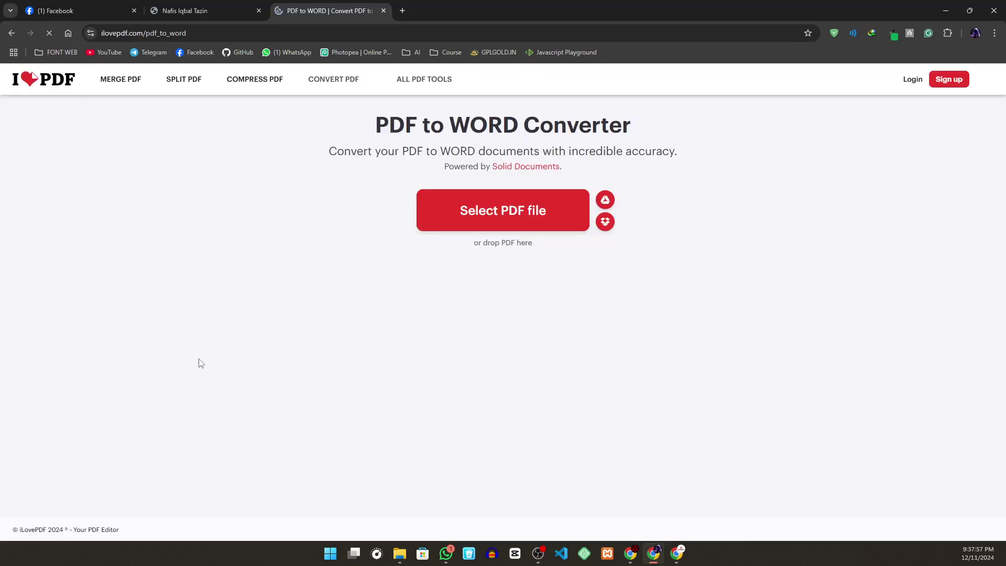
click(11, 33)
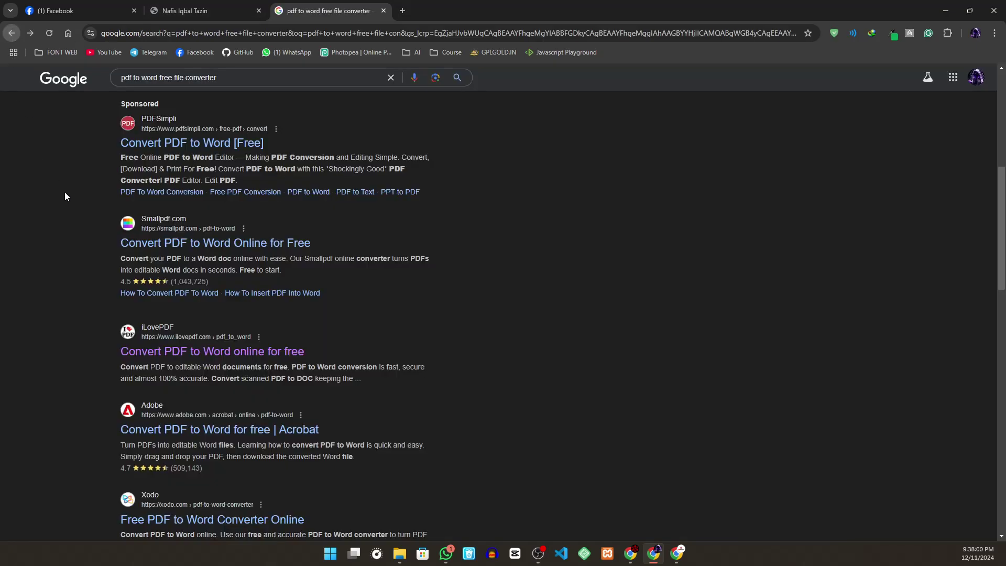
Open the iLovePDF and pdfFiller PDF to Word results in separate new tabs.
right_click(209, 354)
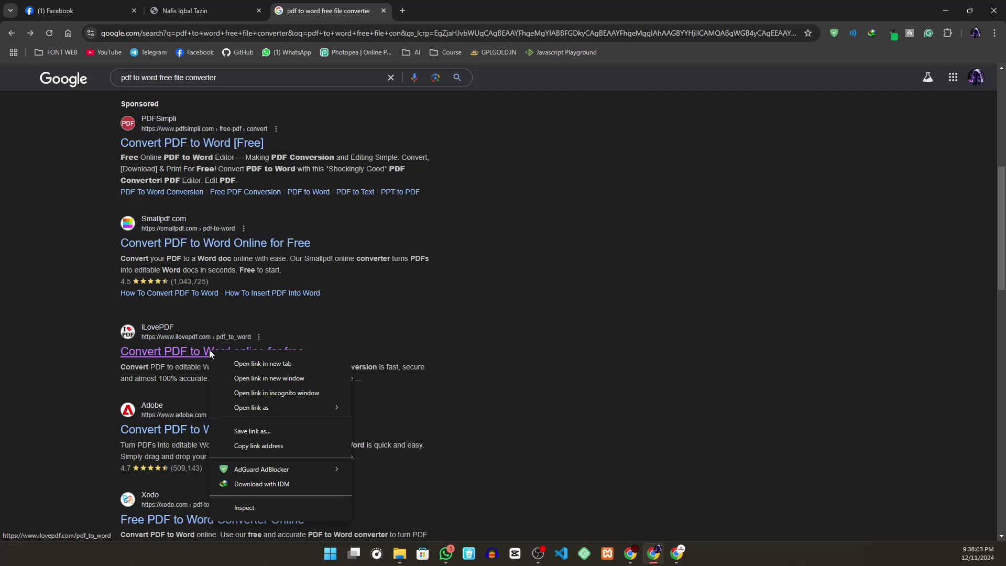
click(245, 362)
scroll(267, 282, up, 3)
scroll(267, 282, up, 3)
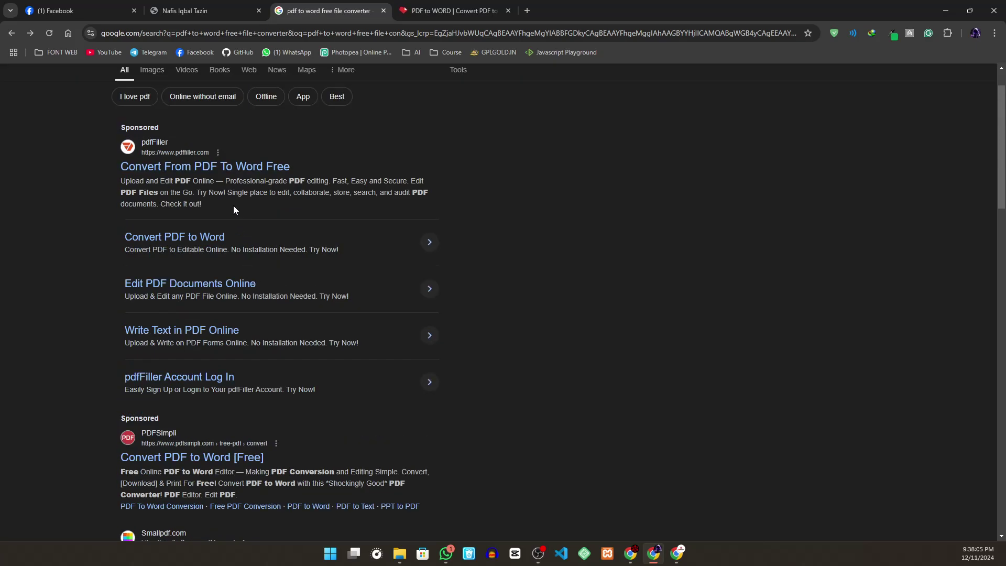
right_click(206, 170)
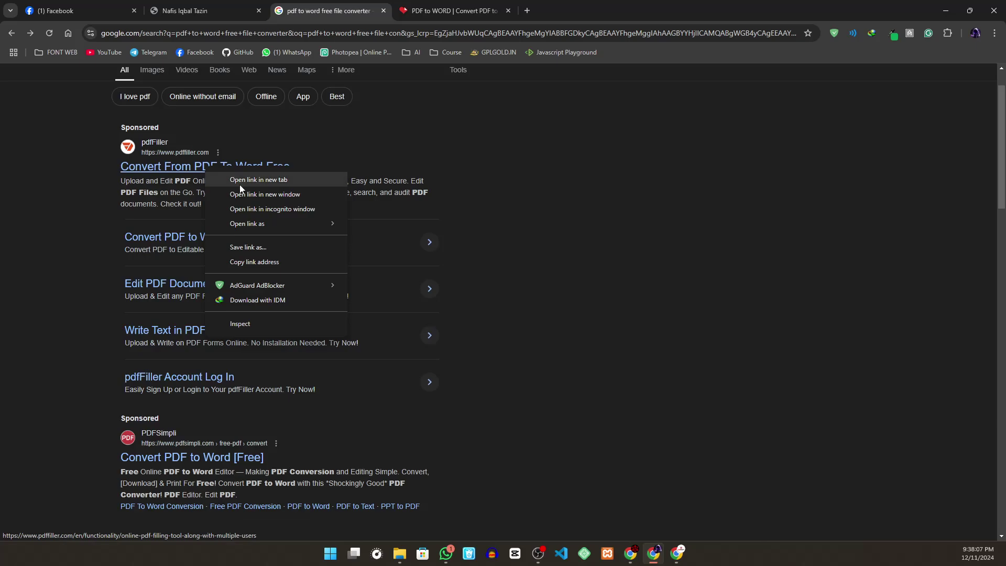
click(278, 180)
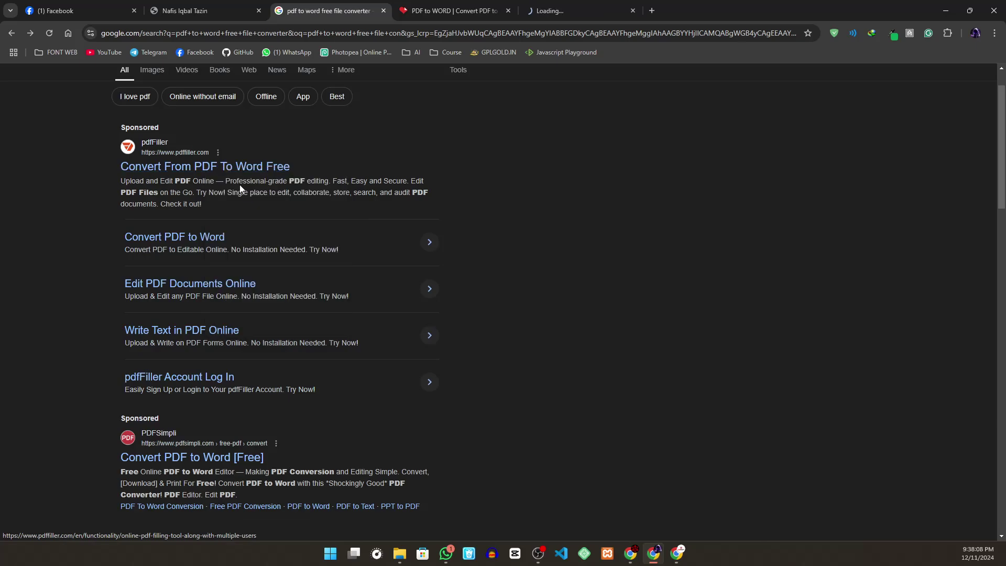
Switch to the iLovePDF PDF to Word converter and upload cv 1.pdf from the Documents folder.
click(461, 11)
mouse_move(431, 83)
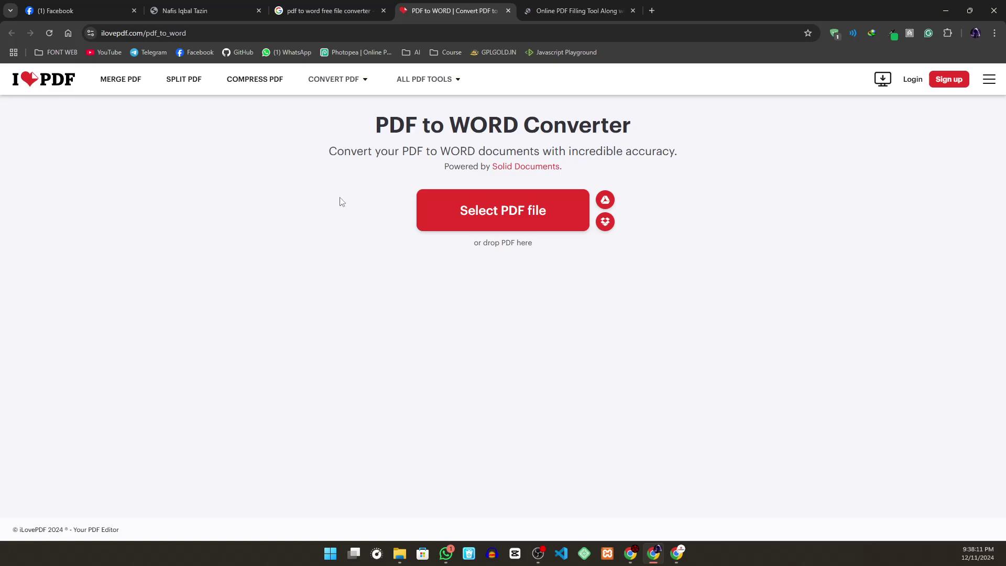
click(481, 217)
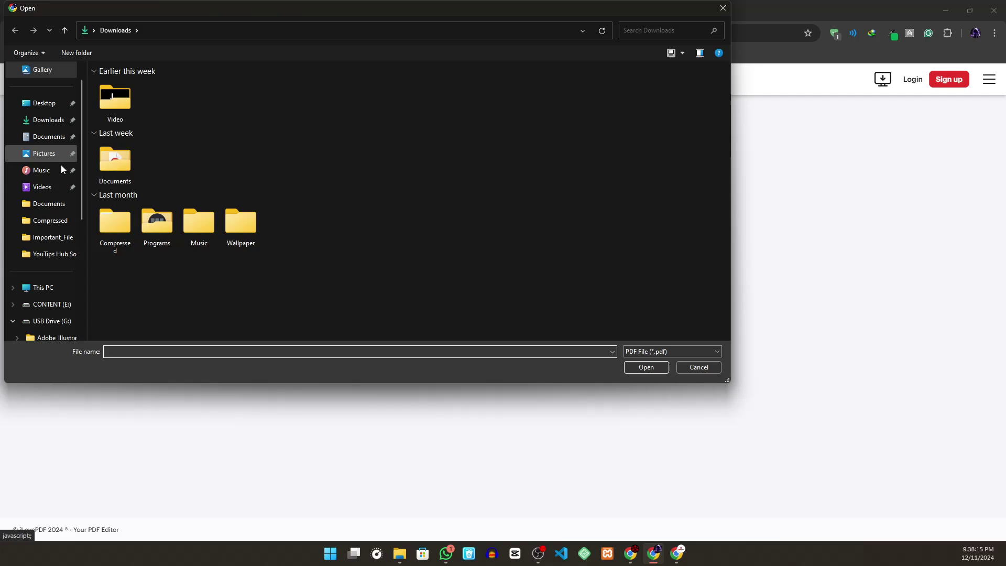
click(64, 137)
click(134, 143)
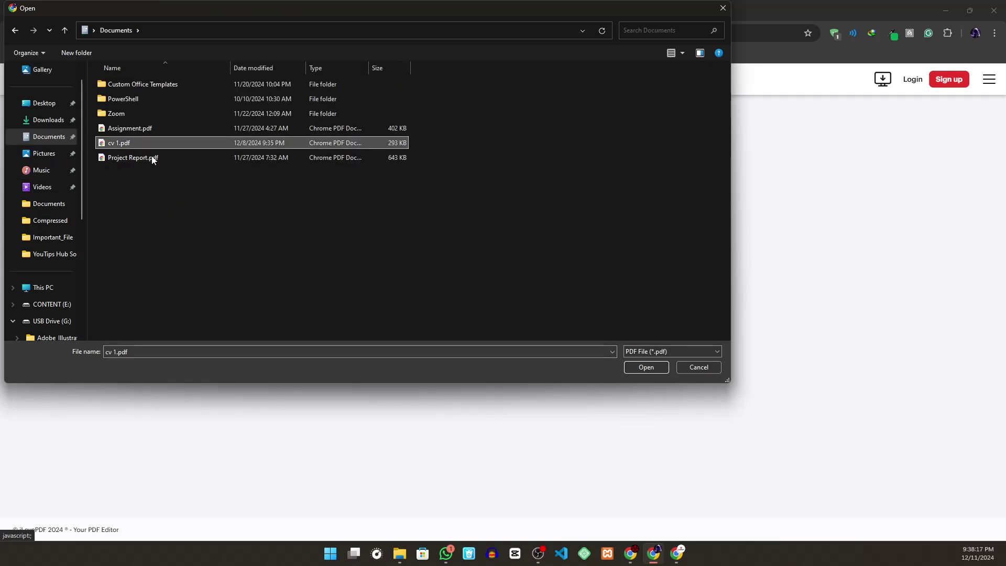
click(639, 368)
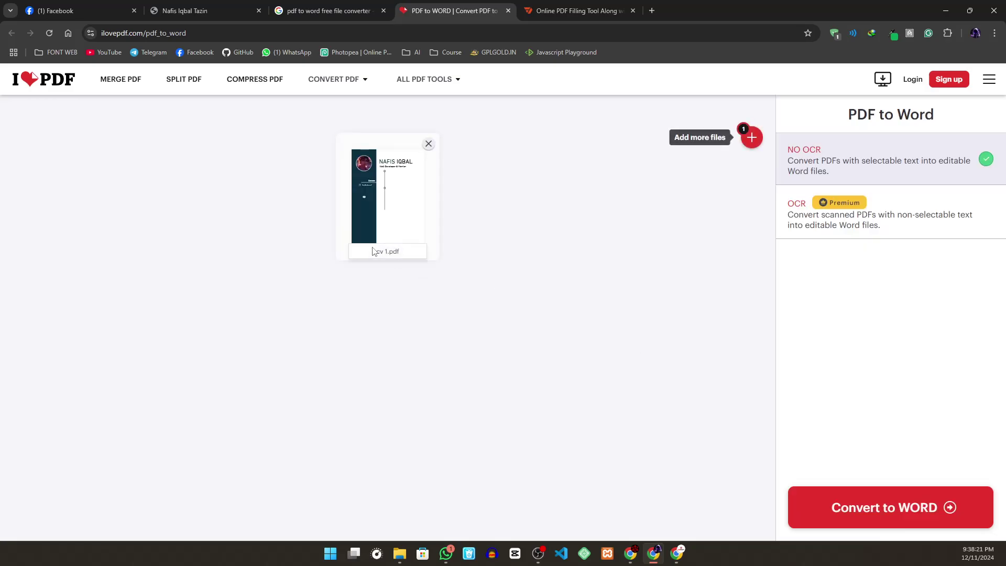
Convert the uploaded PDF to Word and save the result as cv 1.docx in the Downloads folder.
click(858, 513)
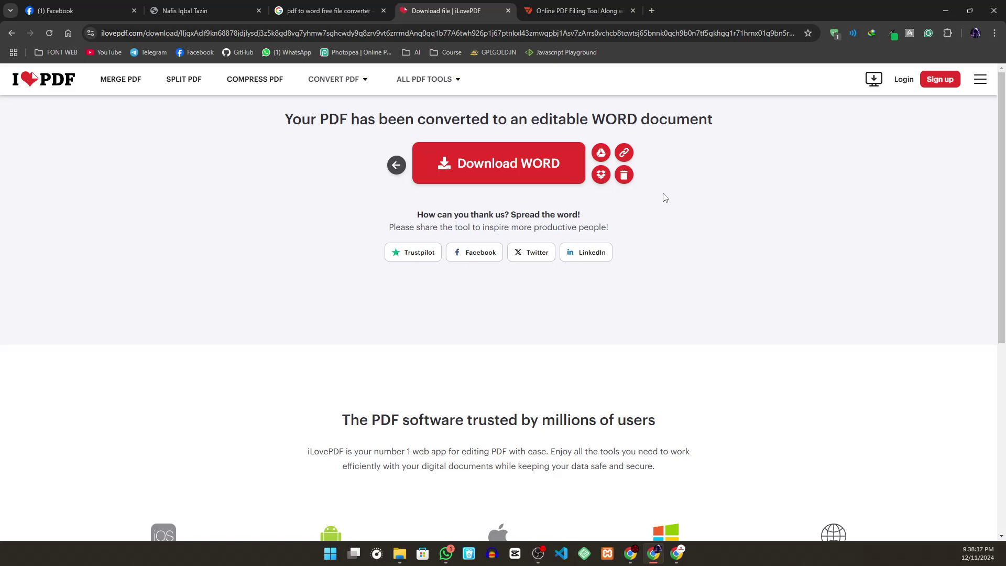
click(513, 176)
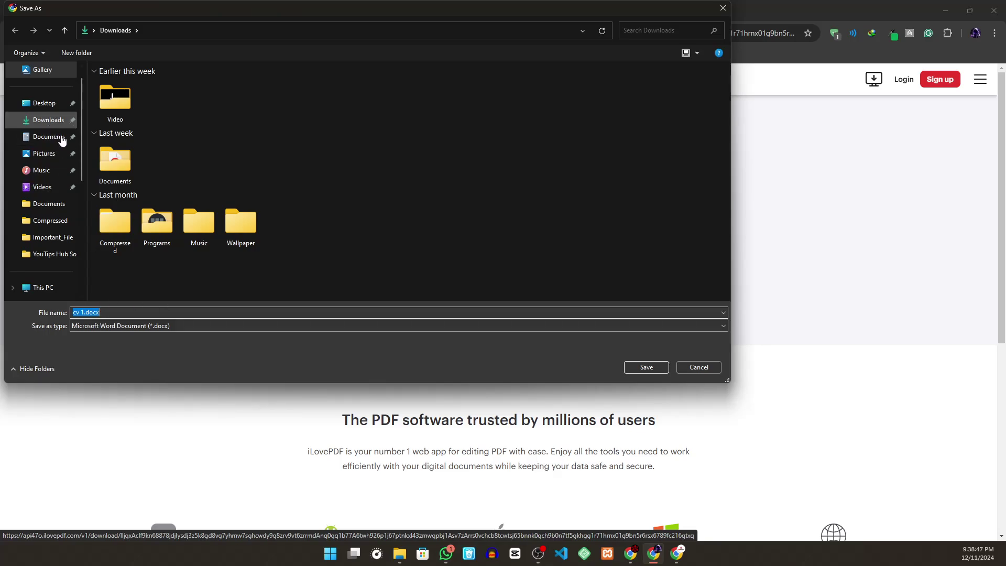
click(41, 121)
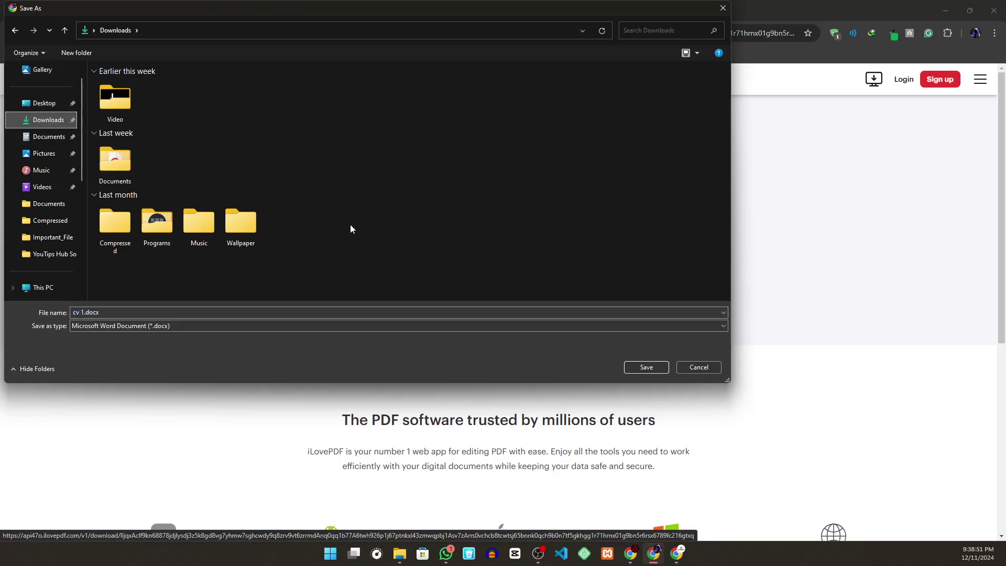
click(645, 367)
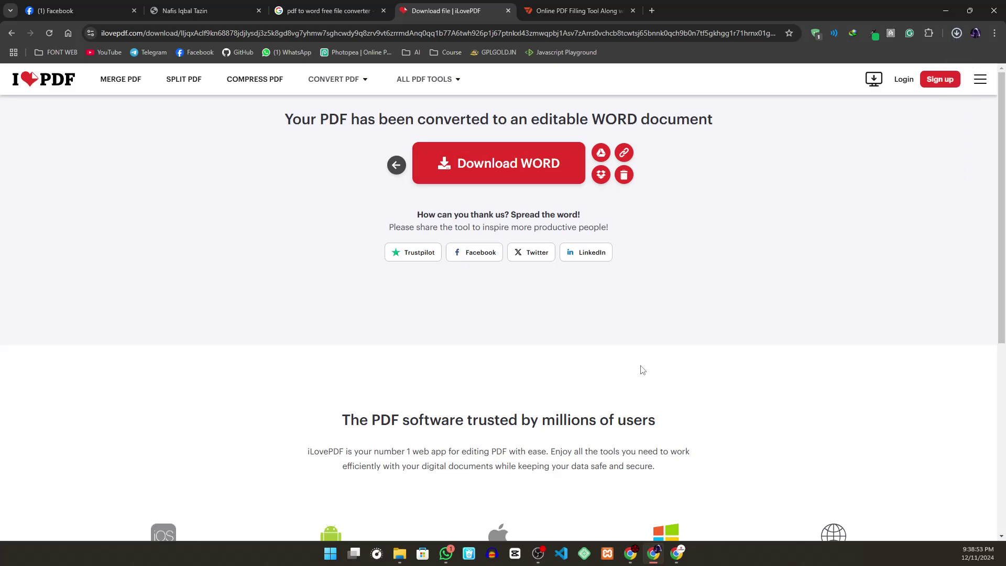
Switch to File Explorer and open cv 1.docx from the Downloads folder in Word.
key(super+e)
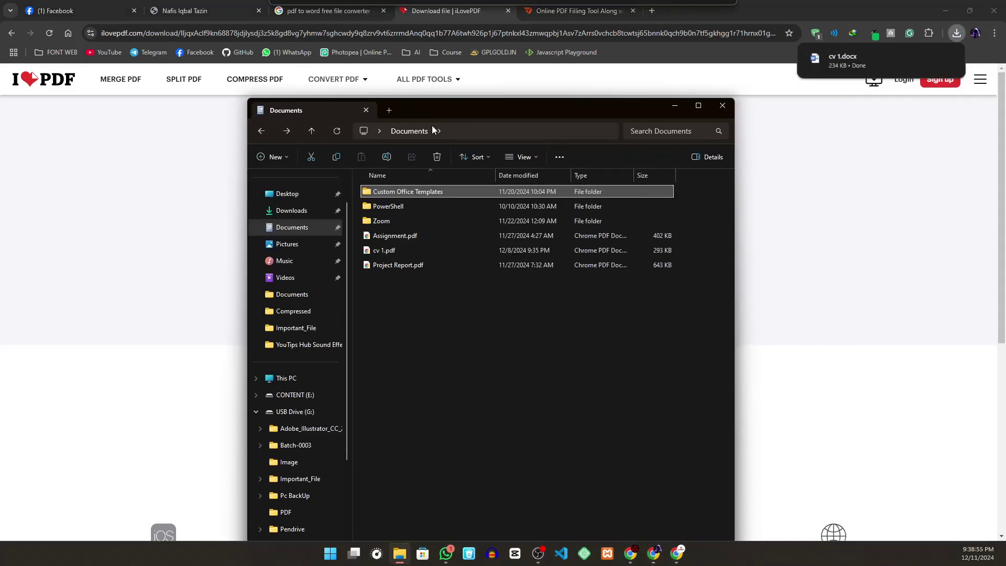
click(291, 211)
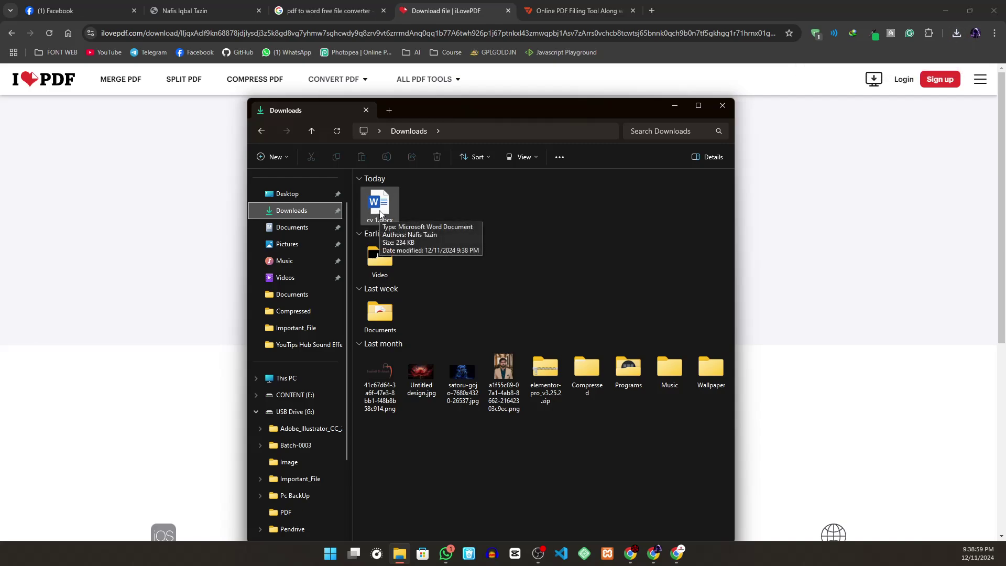
double_click(380, 211)
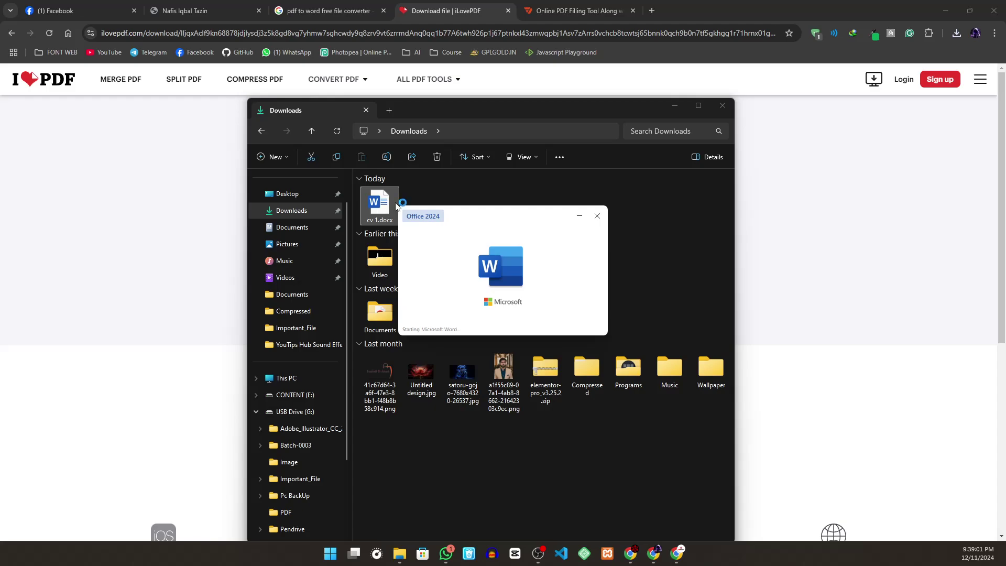